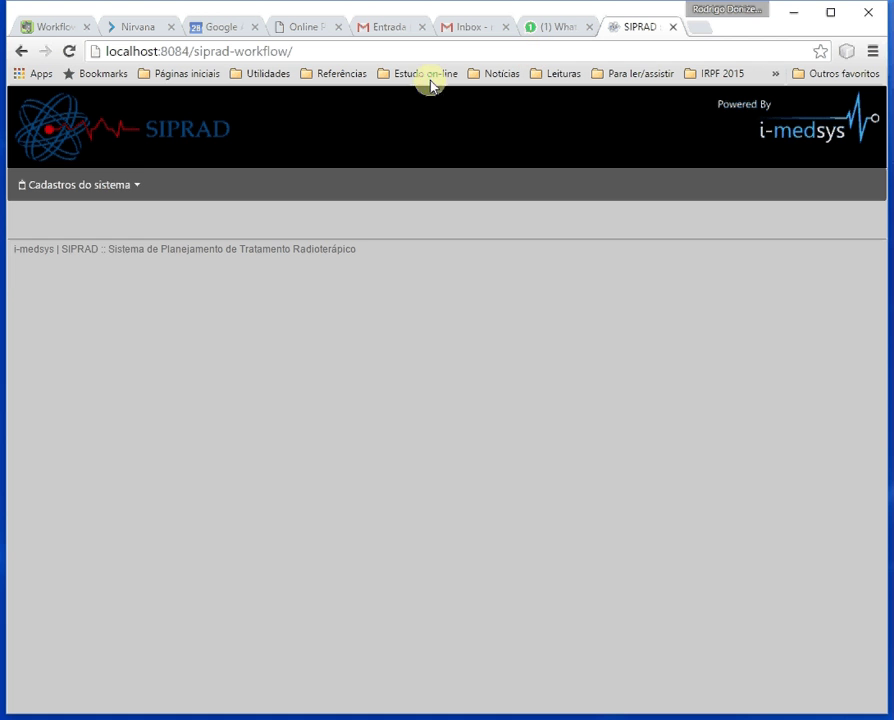
Open the Funcionalidades list from the Cadastros do sistema menu.
{"action": "left_click", "coordinate": [132, 190]}
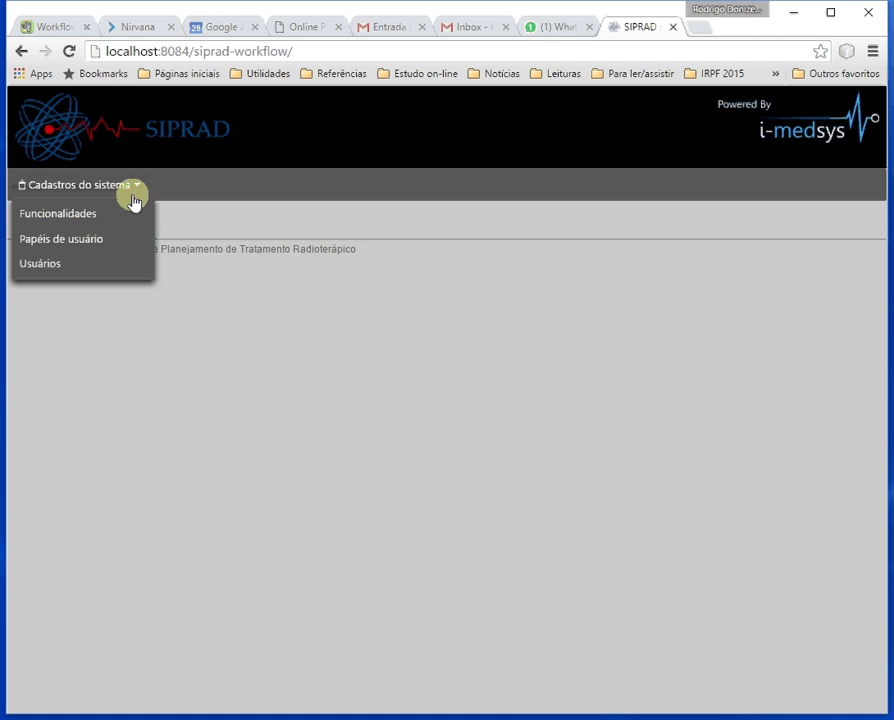
{"action": "left_click", "coordinate": [71, 222]}
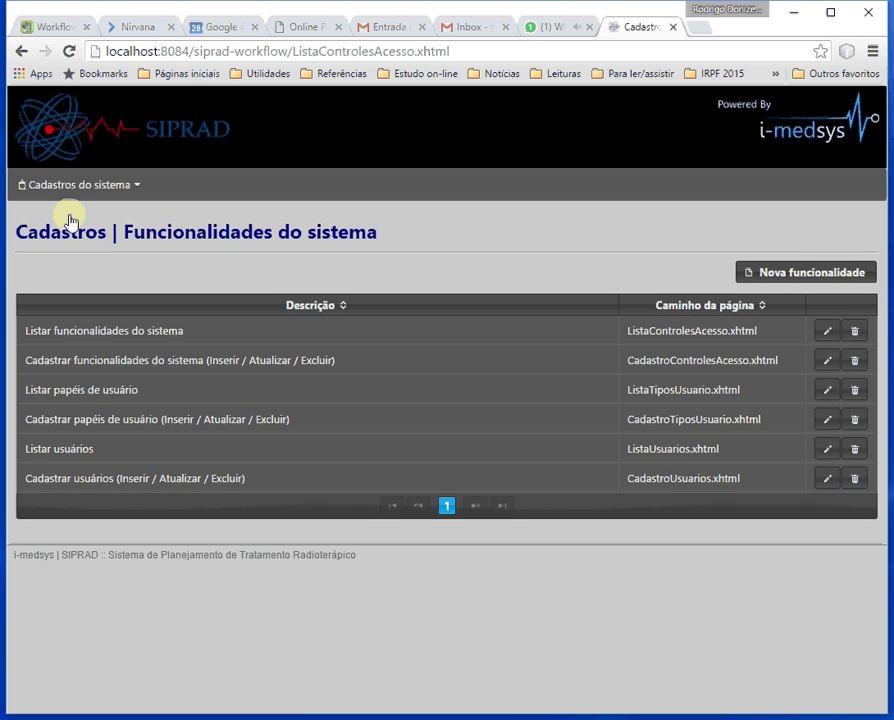
Add functionality 'Listar pacientes' with page path ListaPacientes.xhtml, save it, and return to the list.
{"action": "left_click", "coordinate": [785, 280]}
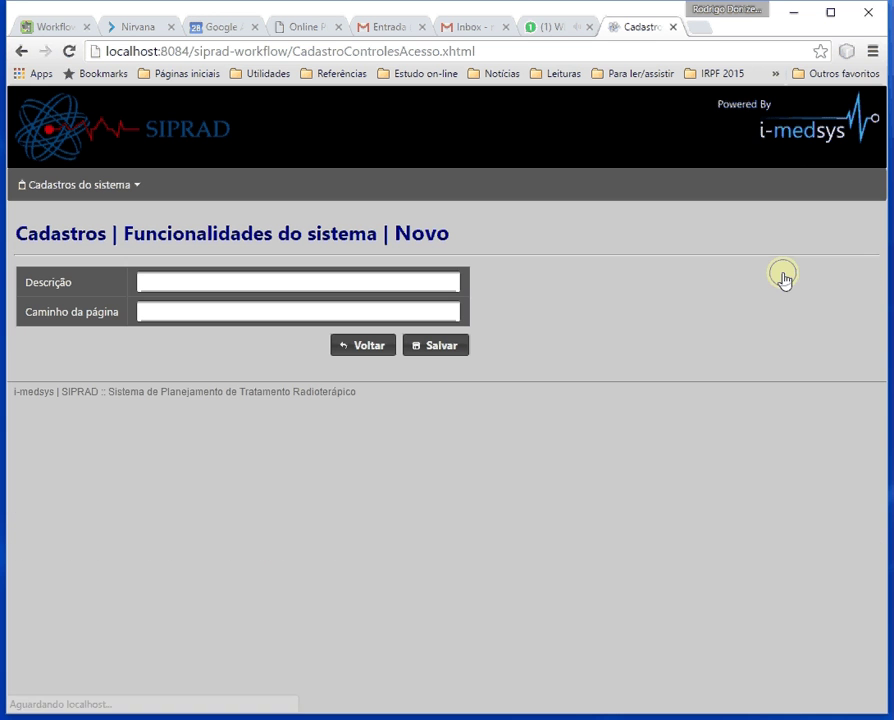
{"action": "left_click", "coordinate": [177, 283]}
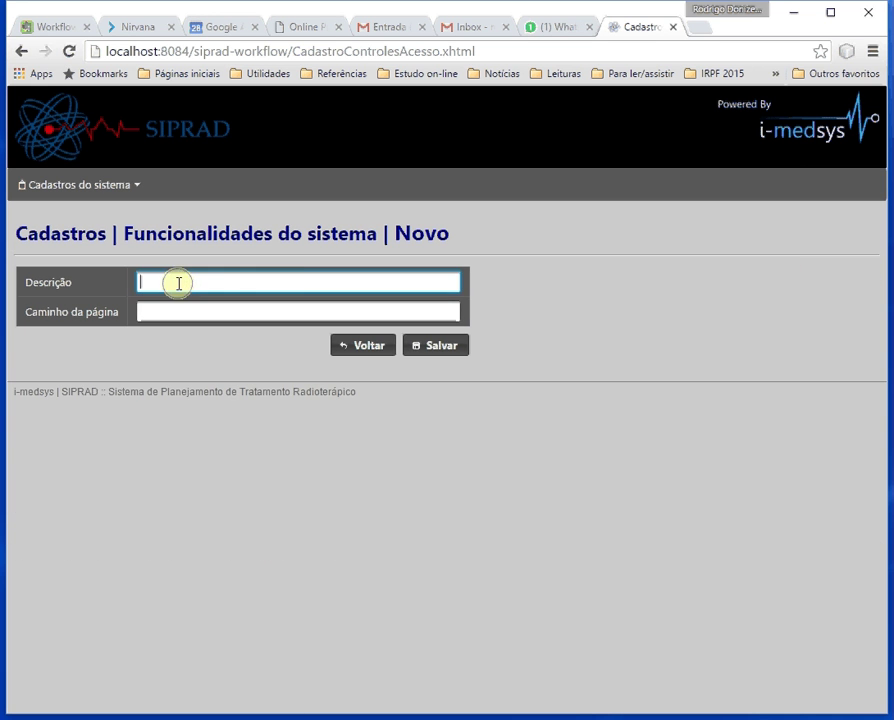
{"action": "type", "text": "Listar"}
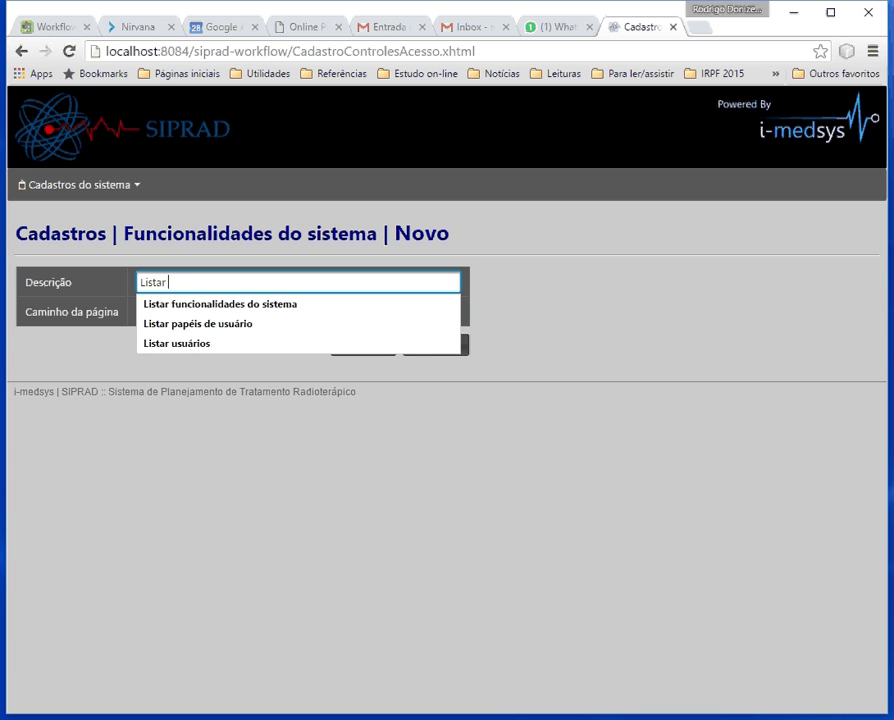
{"action": "type", "text": " pacientes"}
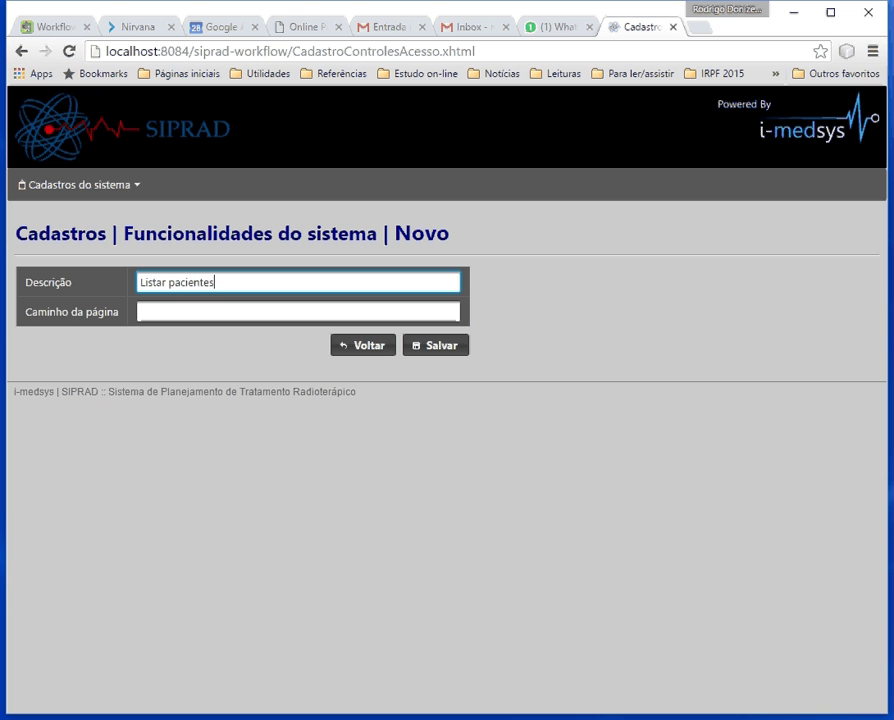
{"action": "left_click", "coordinate": [190, 317]}
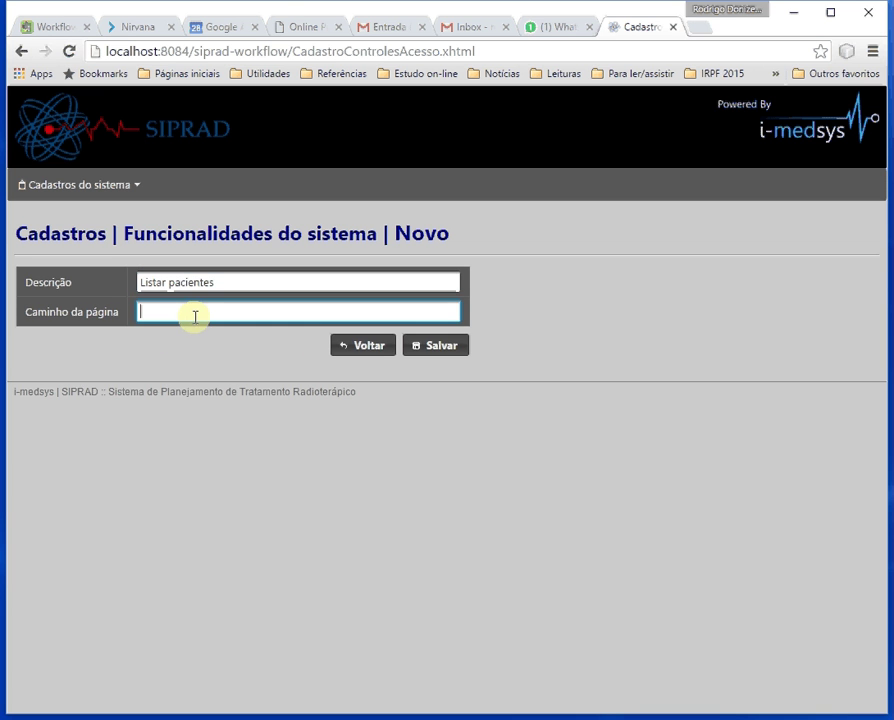
{"action": "type", "text": "ListaPacientes.xhtml"}
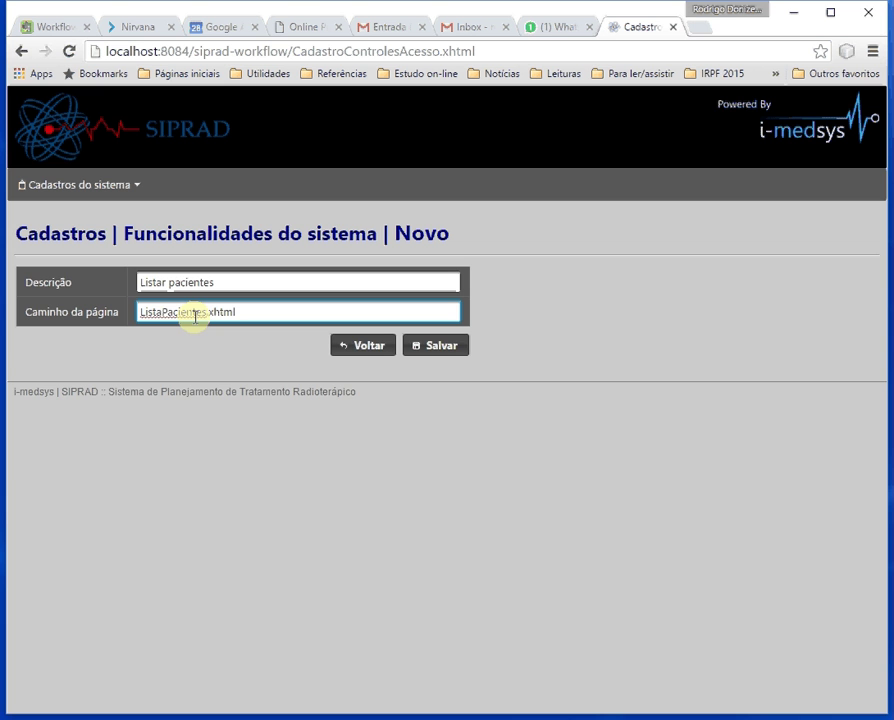
{"action": "left_click", "coordinate": [443, 347]}
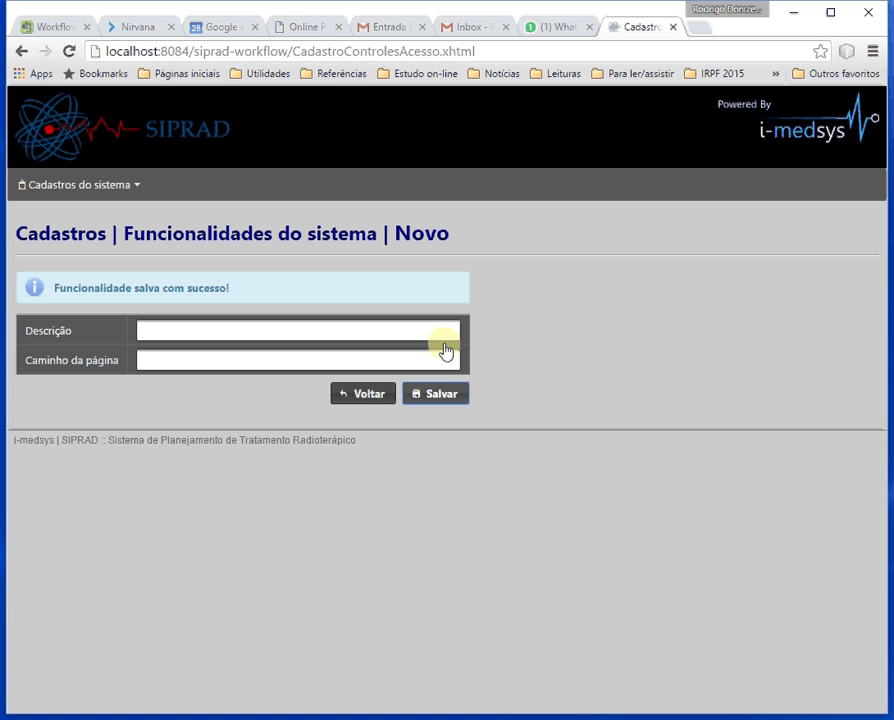
{"action": "left_click", "coordinate": [362, 397]}
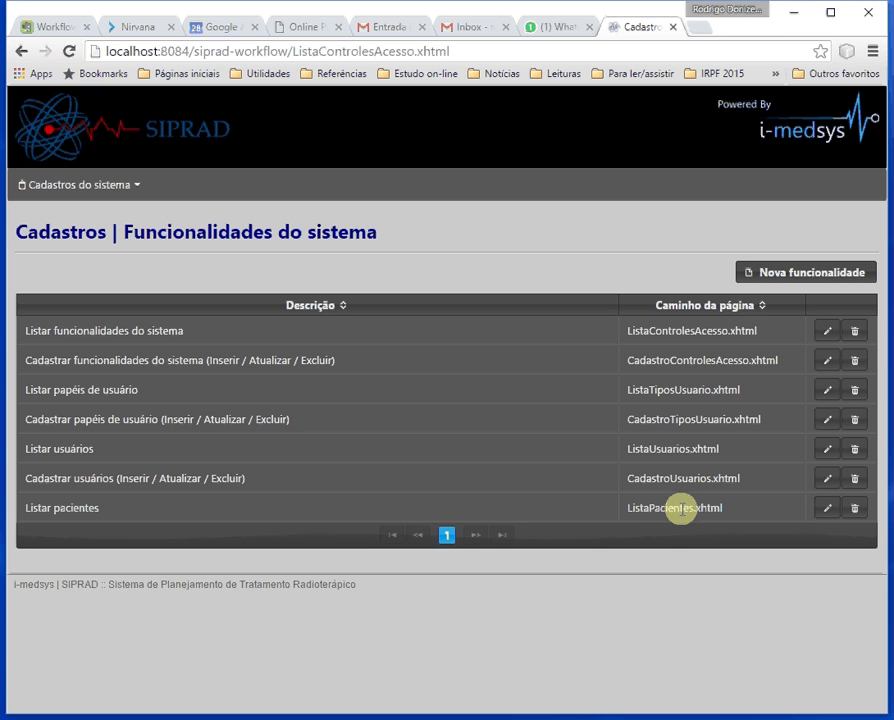
Change the Listar pacientes page path to ListarPacientes.xhtml, save, and go back to the list.
{"action": "left_click", "coordinate": [829, 507]}
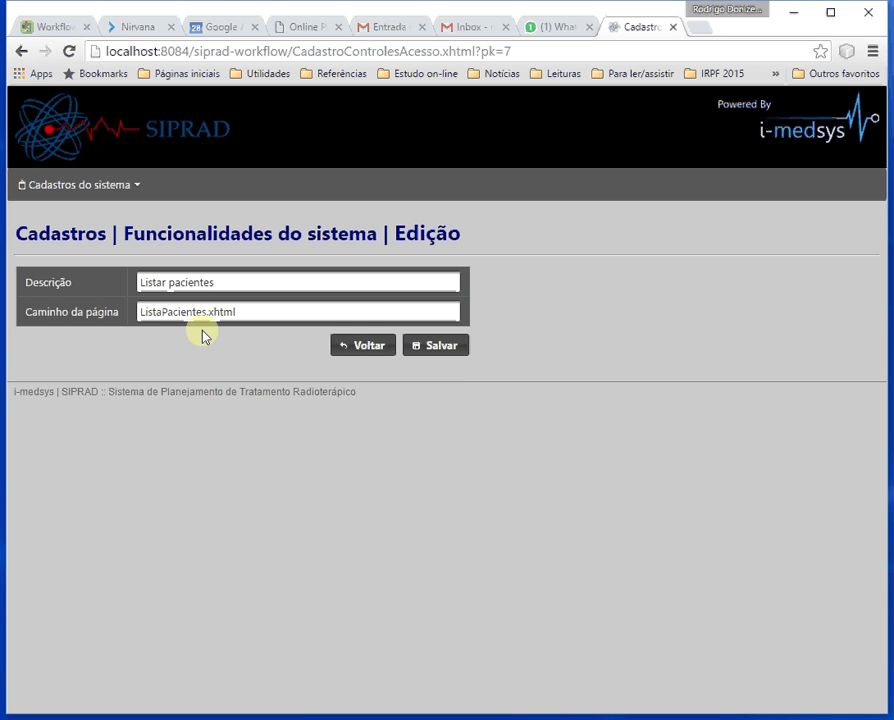
{"action": "left_click", "coordinate": [286, 317]}
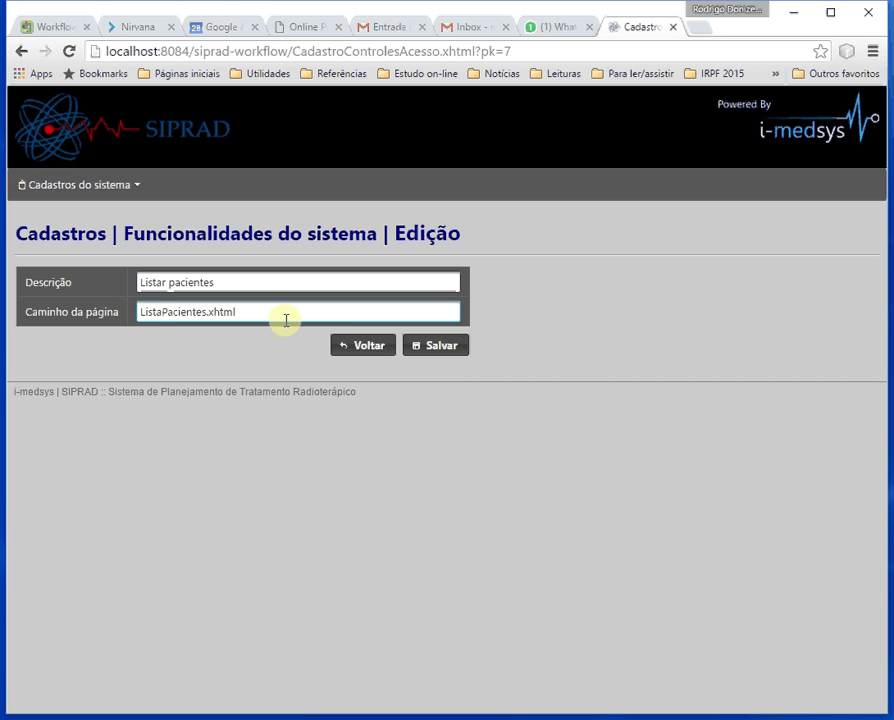
{"action": "left_click", "coordinate": [207, 334]}
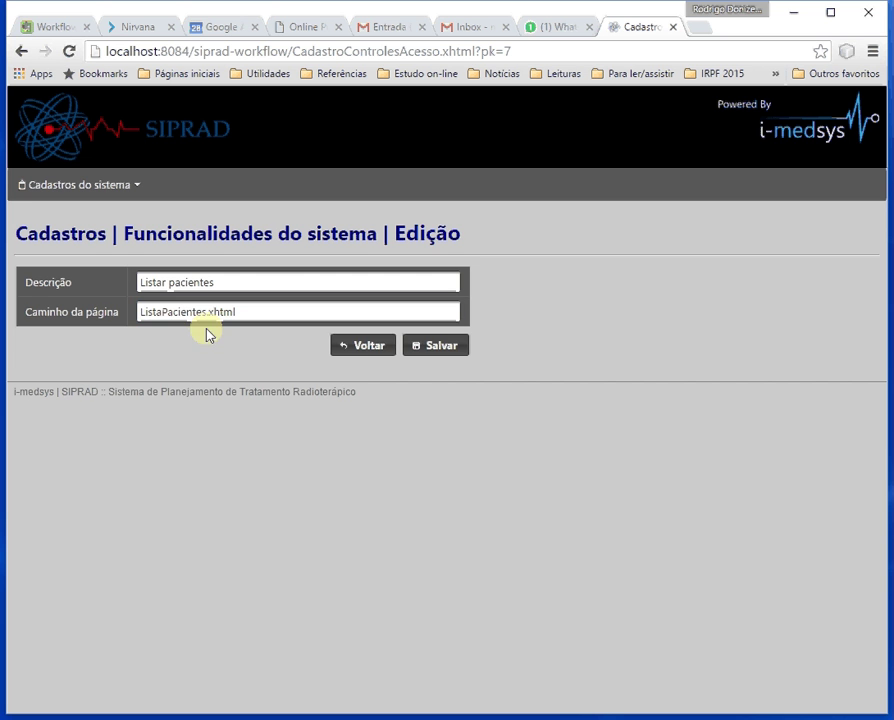
{"action": "left_click", "coordinate": [157, 312]}
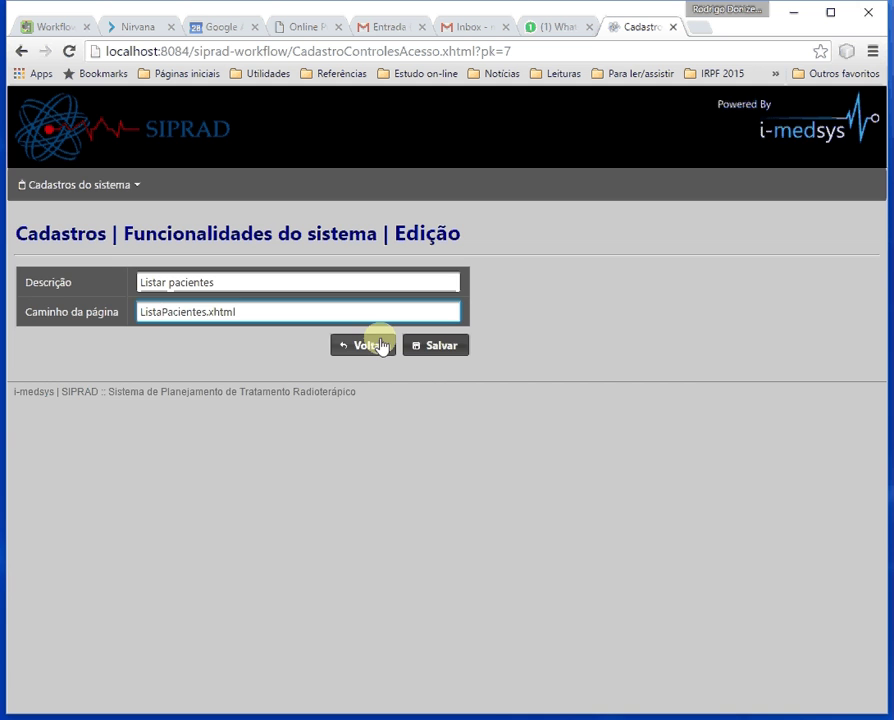
{"action": "type", "text": "r"}
{"action": "left_click", "coordinate": [437, 346]}
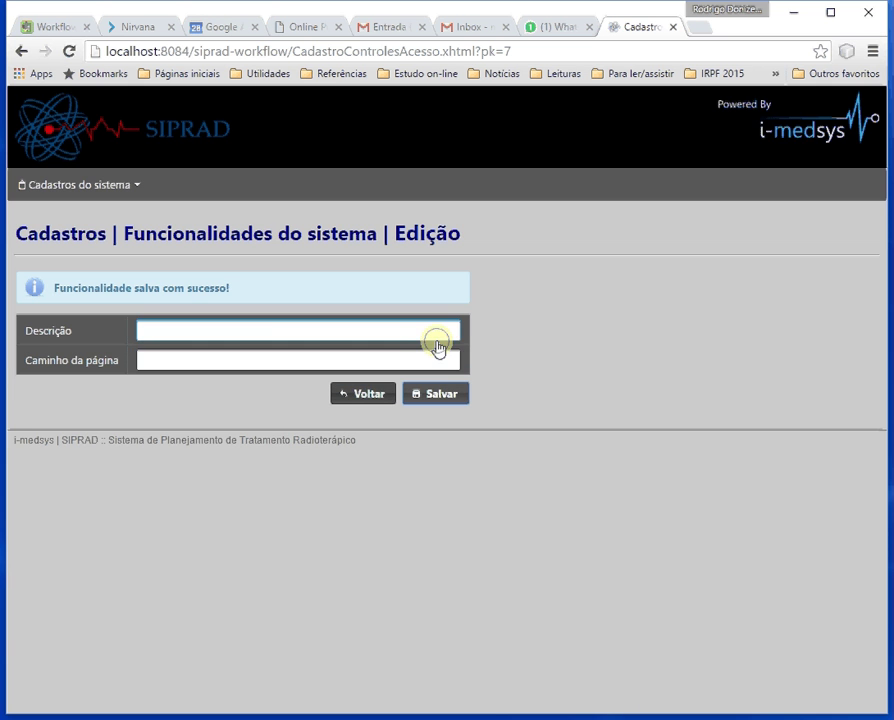
{"action": "left_click", "coordinate": [369, 396]}
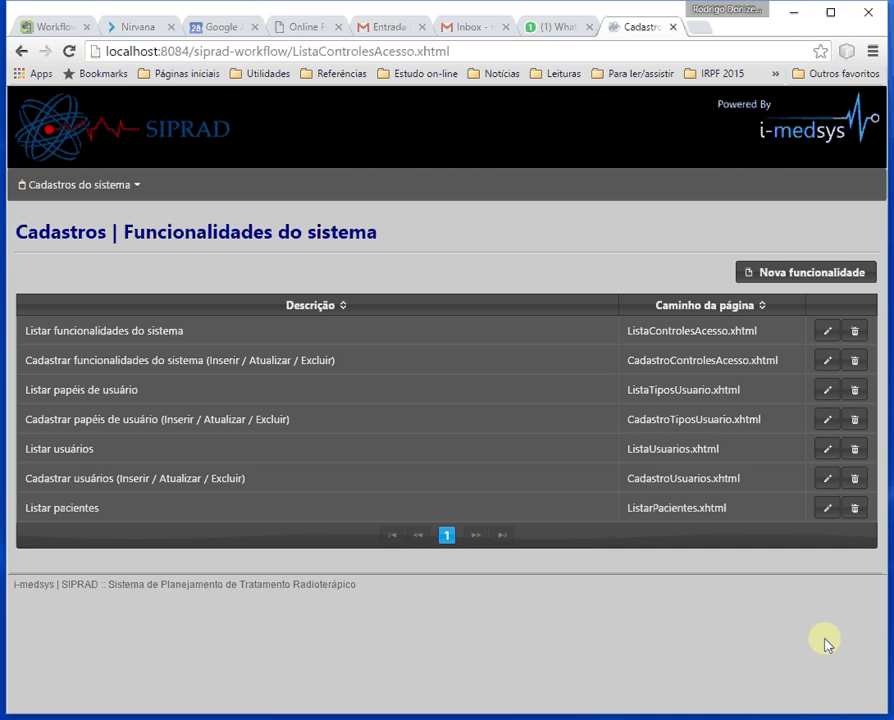
Delete the Listar pacientes functionality, confirming with Sim.
{"action": "left_click", "coordinate": [856, 510]}
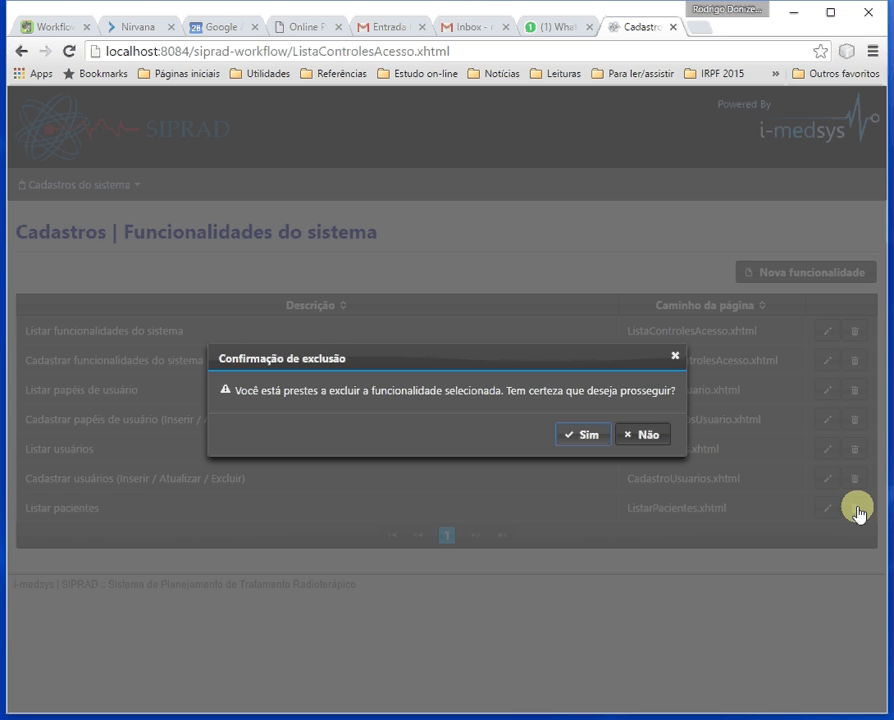
{"action": "left_click", "coordinate": [584, 434]}
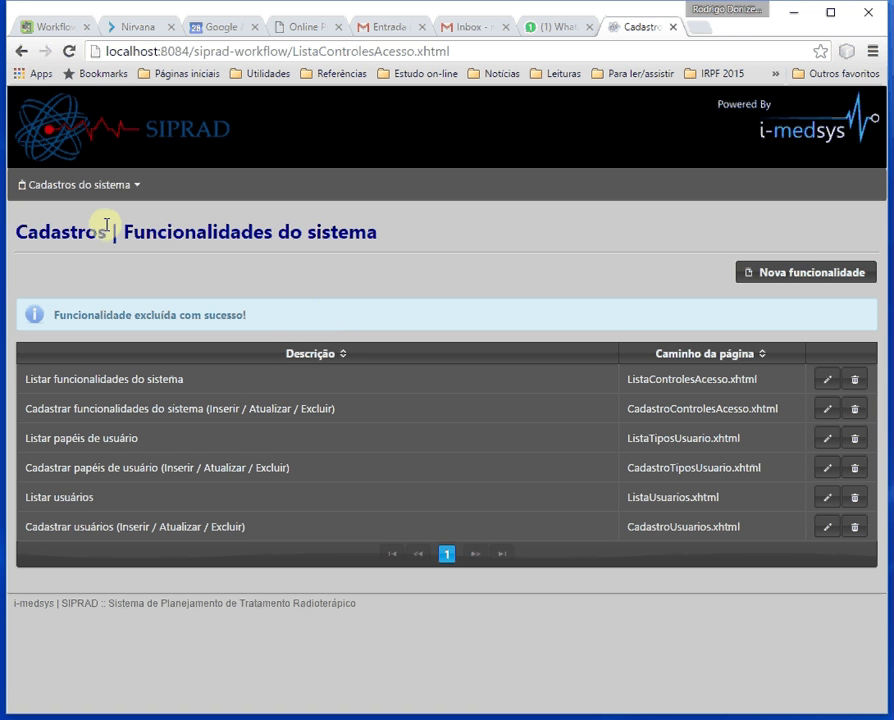
{"action": "left_click", "coordinate": [110, 187]}
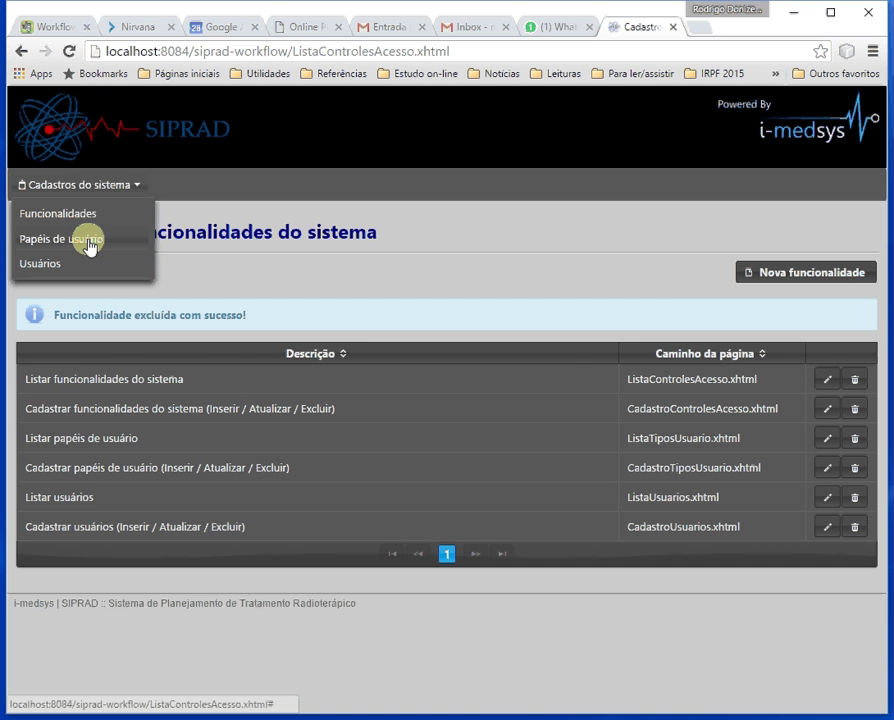
Open Papéis de usuário, showing the MASTER, Médico, Médico radioterapeuta and Secretário(a) roles.
{"action": "left_click", "coordinate": [88, 241]}
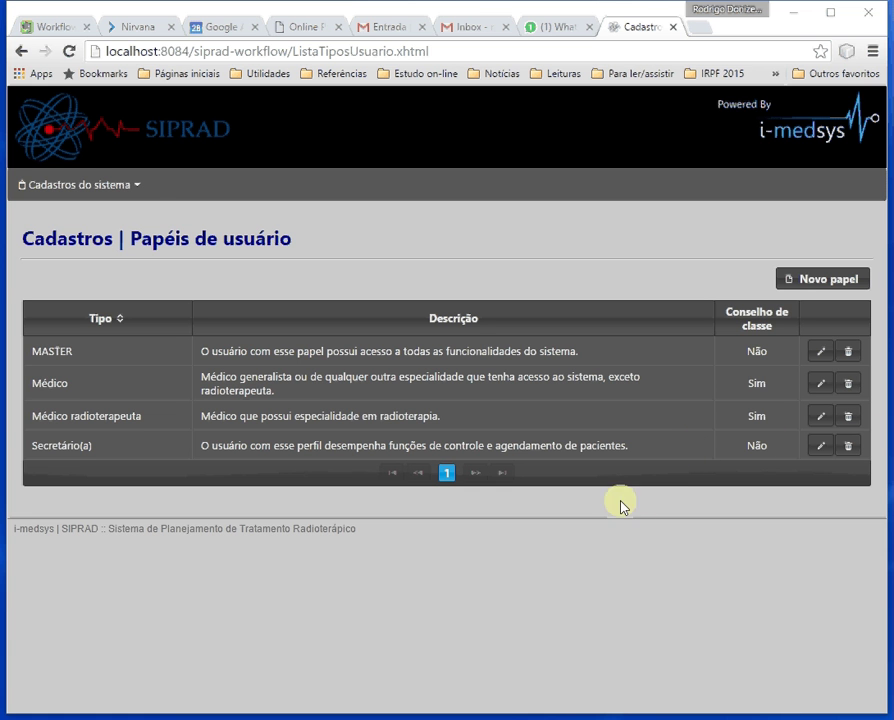
{"action": "left_click", "coordinate": [90, 186]}
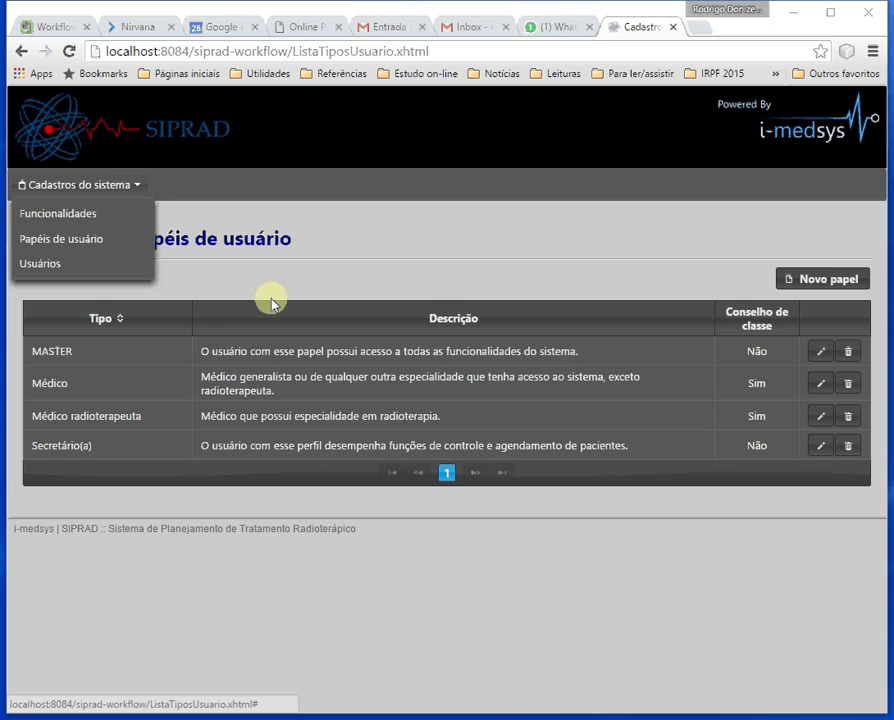
{"action": "left_click", "coordinate": [531, 238]}
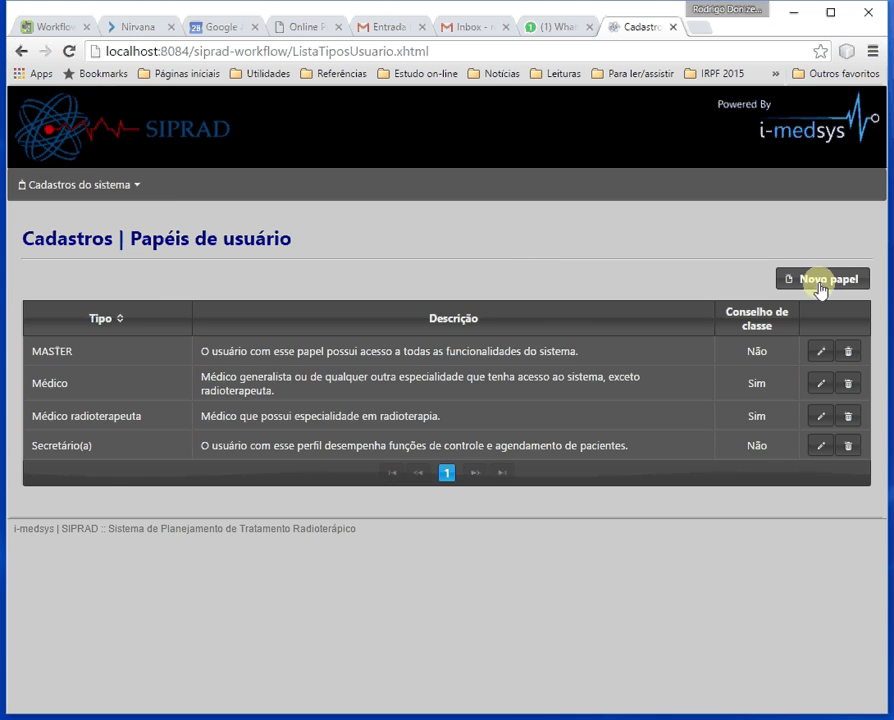
Start a new role with Tipo 'Físico' and description 'Responsavel pelo planejamento de radioterapia'.
{"action": "left_click", "coordinate": [818, 287]}
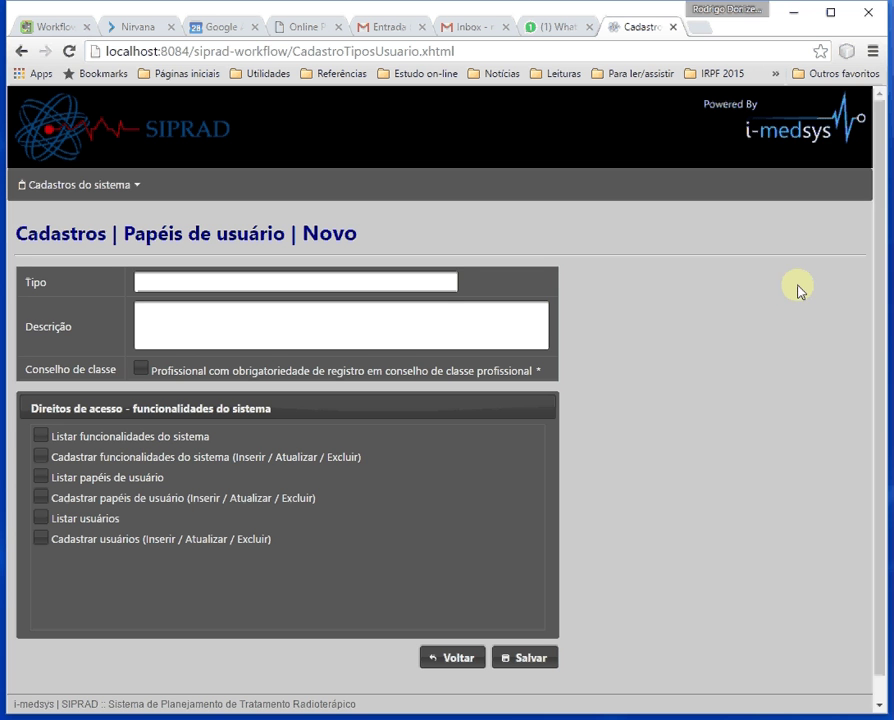
{"action": "left_click", "coordinate": [201, 284]}
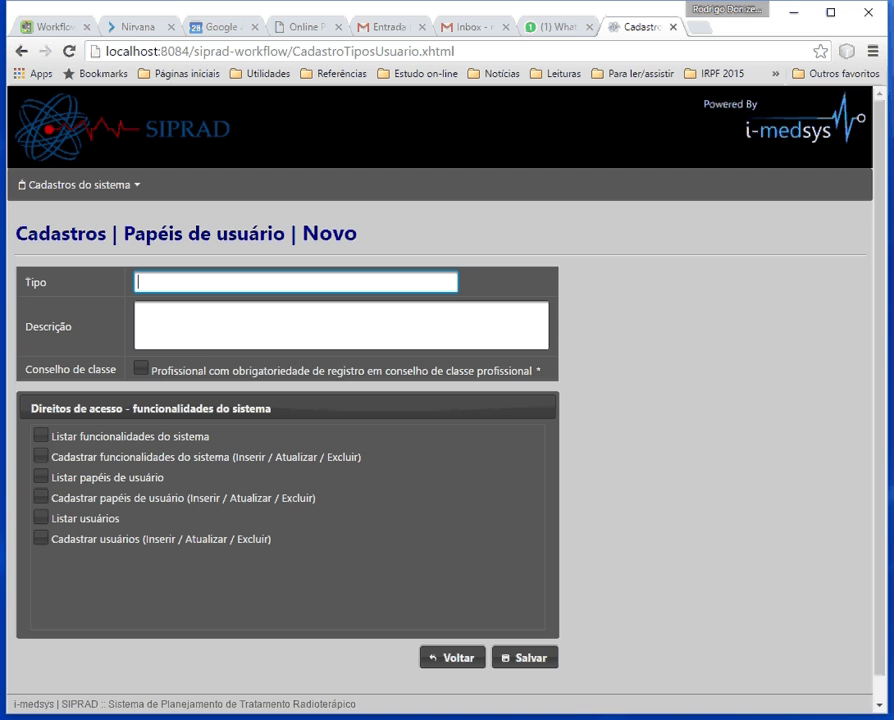
{"action": "type", "text": "Físico"}
{"action": "left_click", "coordinate": [194, 313]}
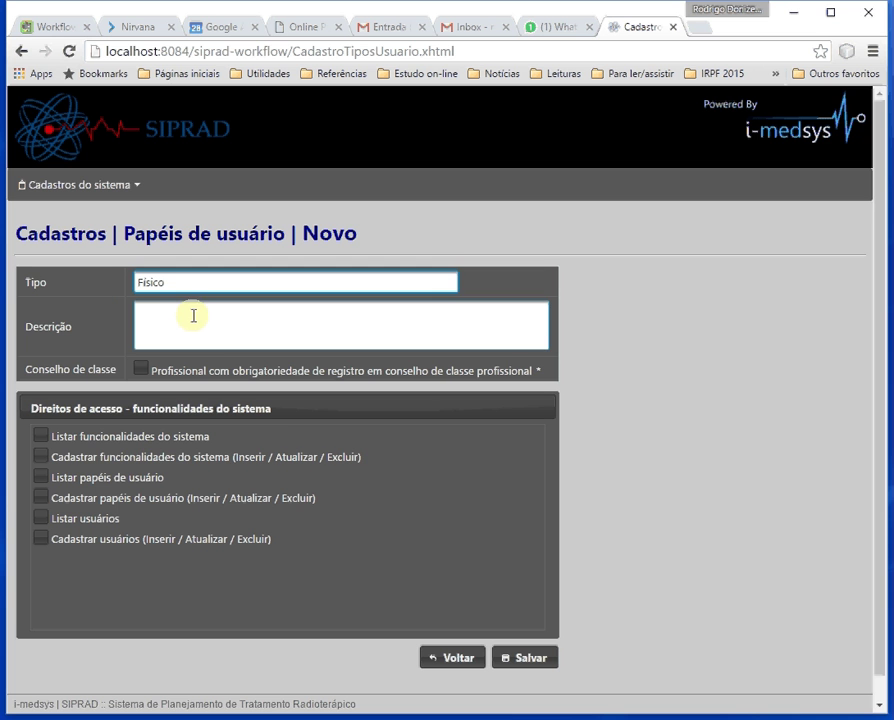
{"action": "left_click", "coordinate": [193, 315]}
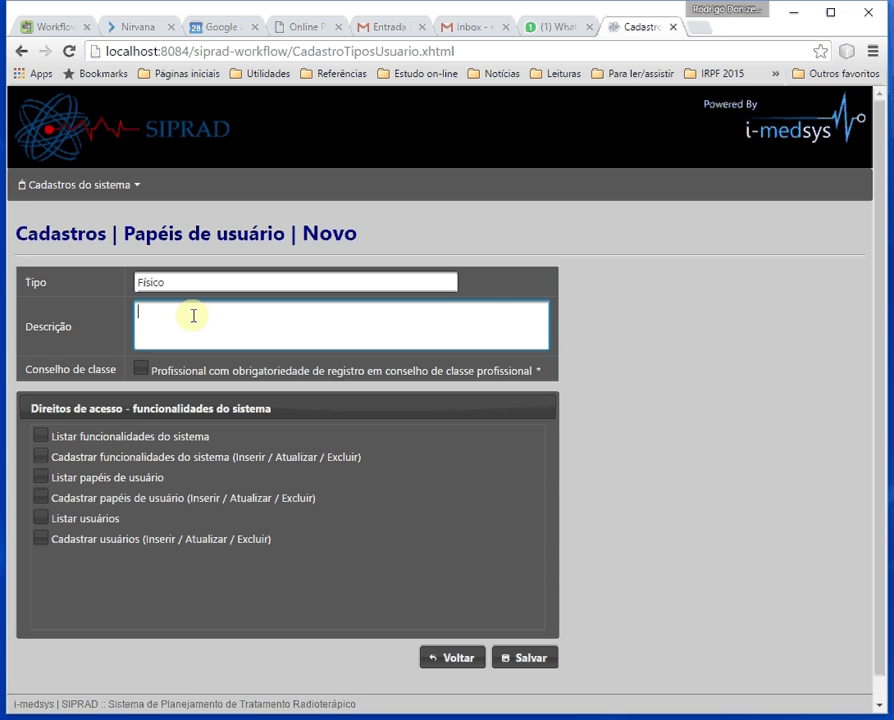
{"action": "type", "text": "Responsa"}
{"action": "type", "text": "vel pelo planejamento "}
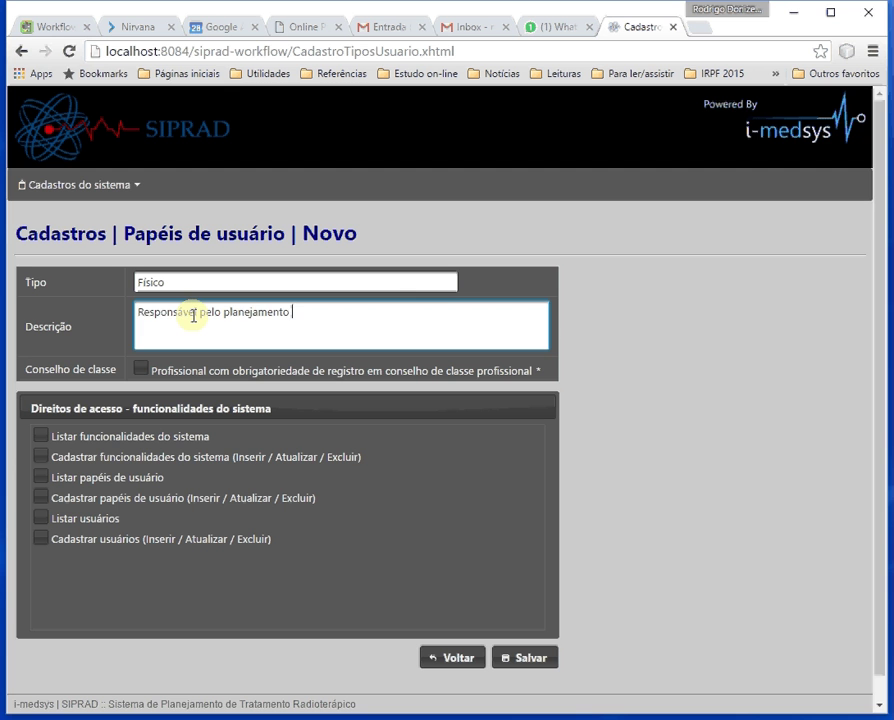
{"action": "type", "text": "de radioterapia"}
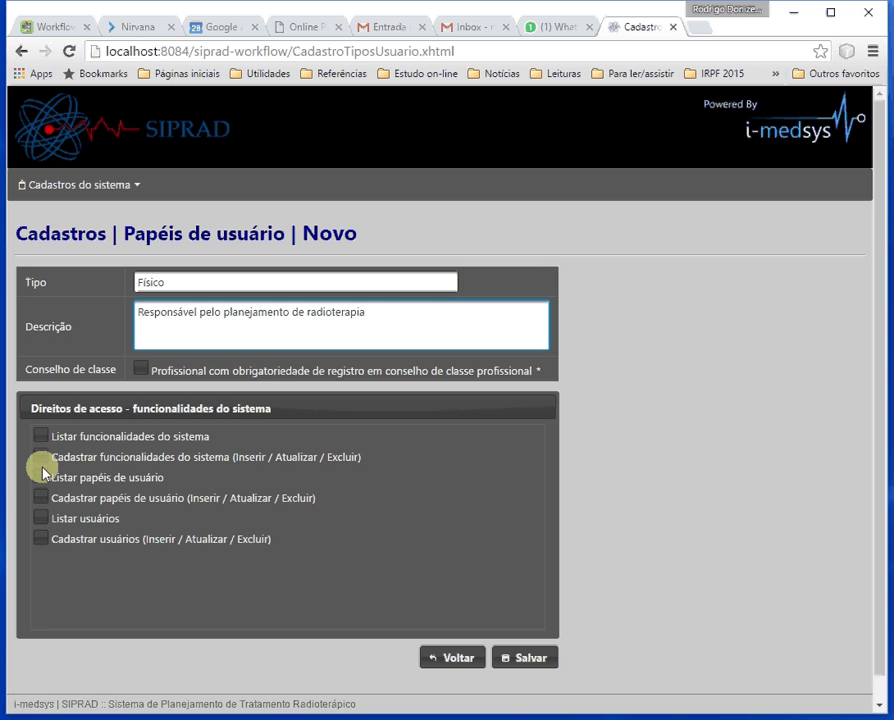
Give the Físico role 'Listar papéis de usuário' and 'Listar usuários' rights, save, and return.
{"action": "left_click", "coordinate": [42, 477]}
{"action": "left_click", "coordinate": [42, 518]}
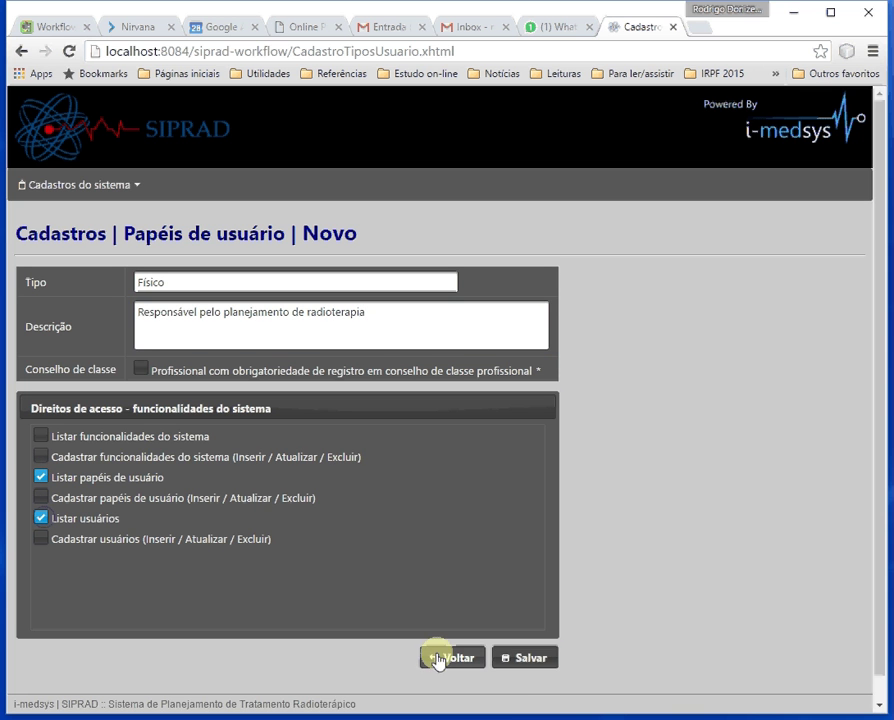
{"action": "left_click", "coordinate": [540, 660]}
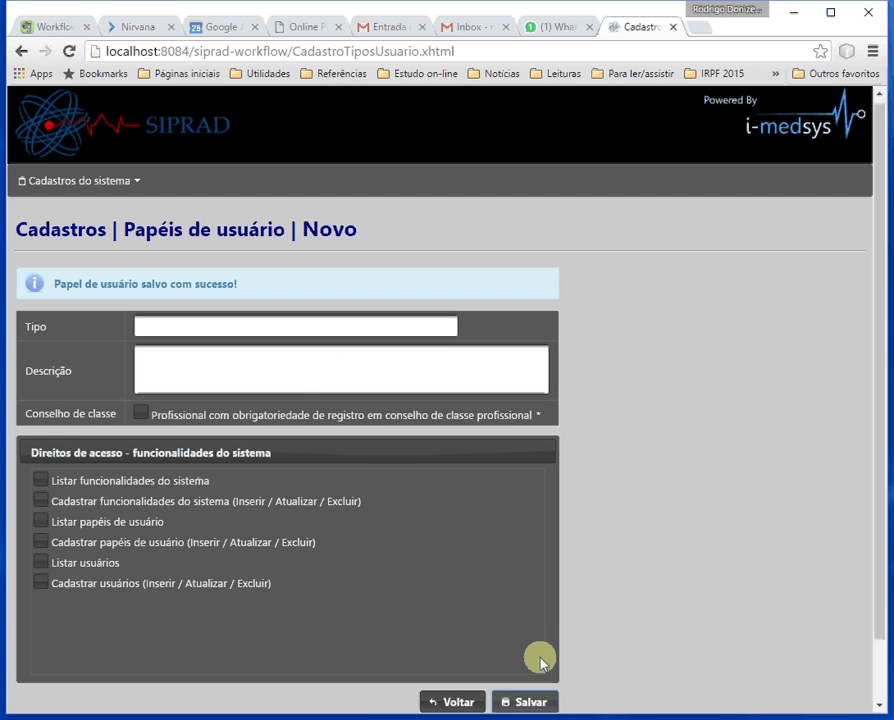
{"action": "scroll", "coordinate": [638, 521], "scroll_direction": "down", "scroll_amount": 2}
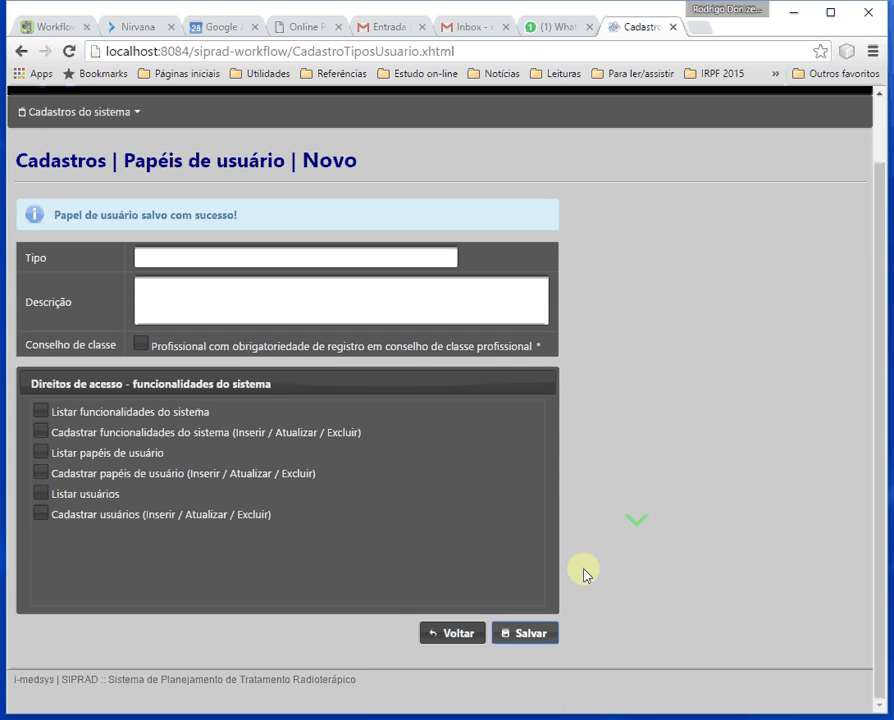
{"action": "left_click", "coordinate": [471, 637]}
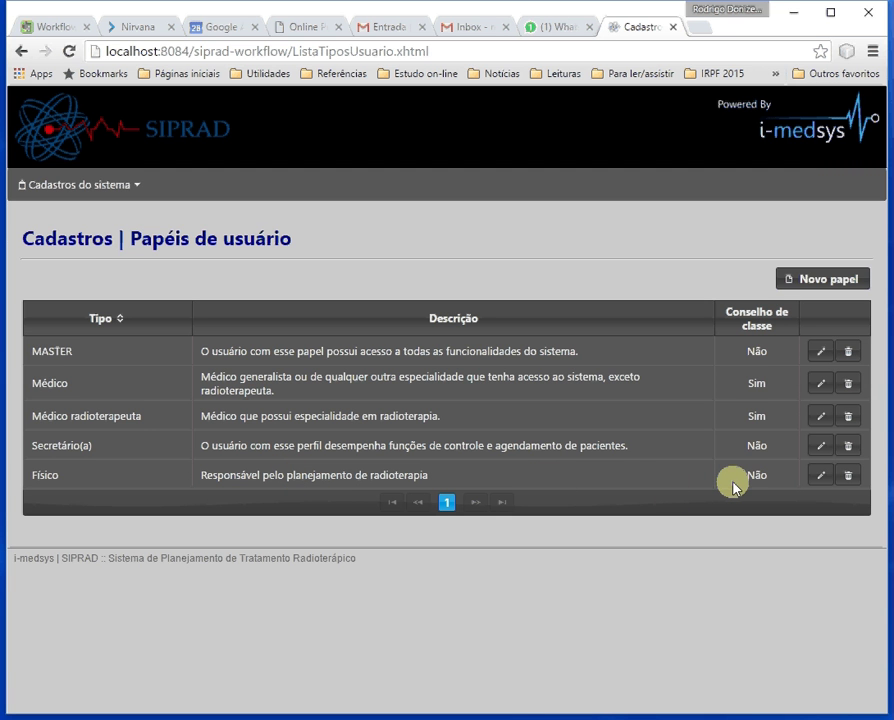
Add a trailing period to the Físico description, tick Conselho de classe, and save.
{"action": "left_click", "coordinate": [821, 476]}
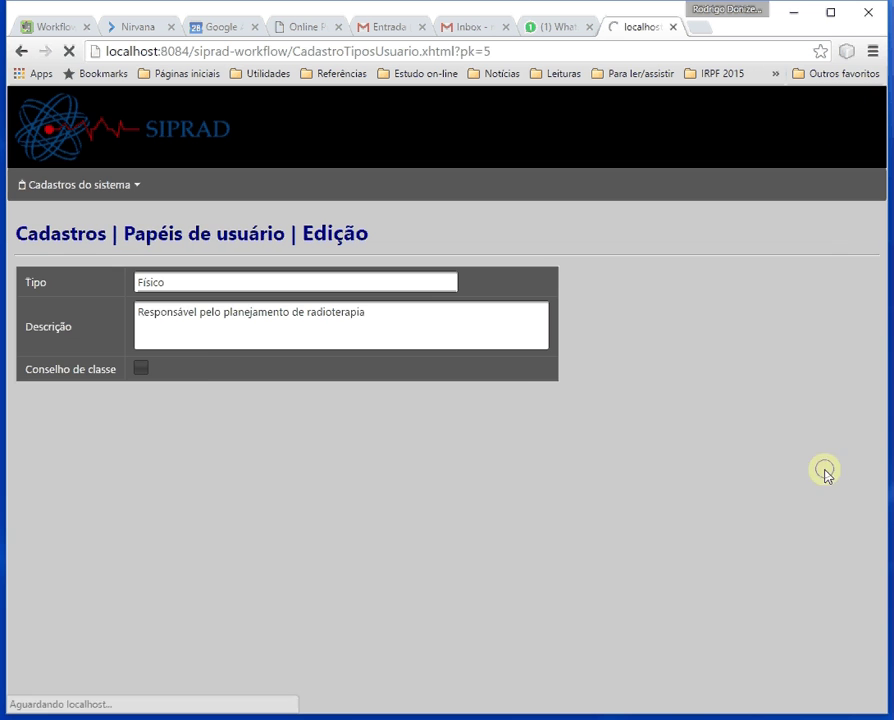
{"action": "left_click", "coordinate": [421, 308]}
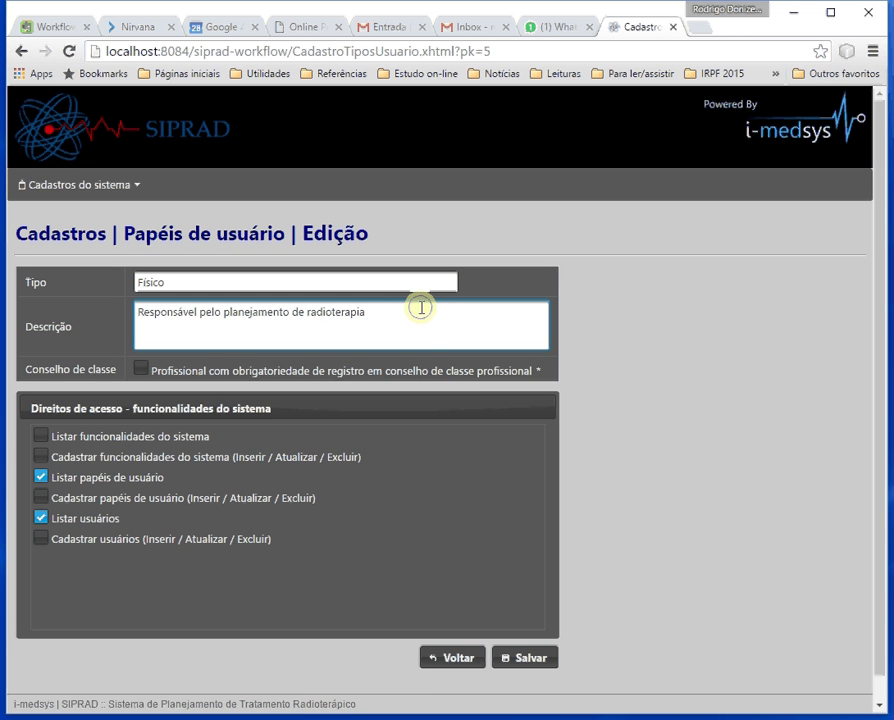
{"action": "type", "text": "."}
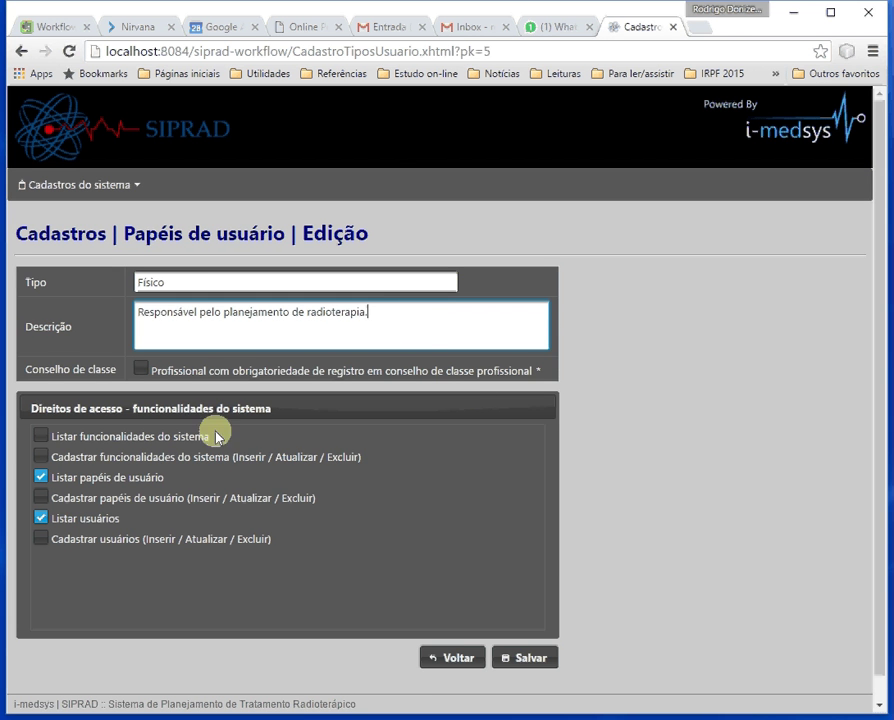
{"action": "left_click", "coordinate": [142, 367]}
{"action": "left_click", "coordinate": [522, 659]}
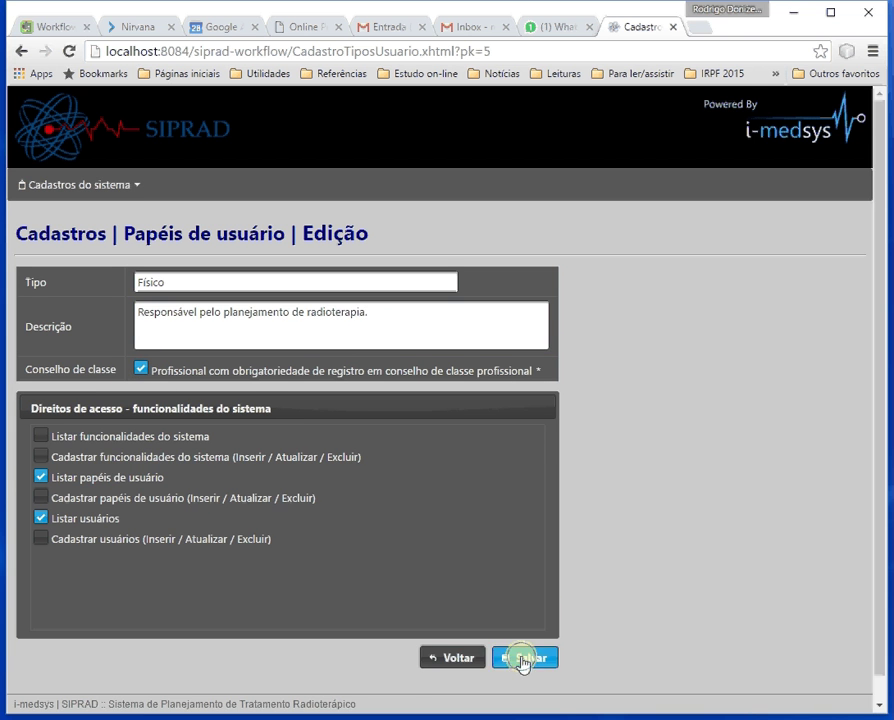
{"action": "scroll", "coordinate": [584, 596], "scroll_direction": "down", "scroll_amount": 1}
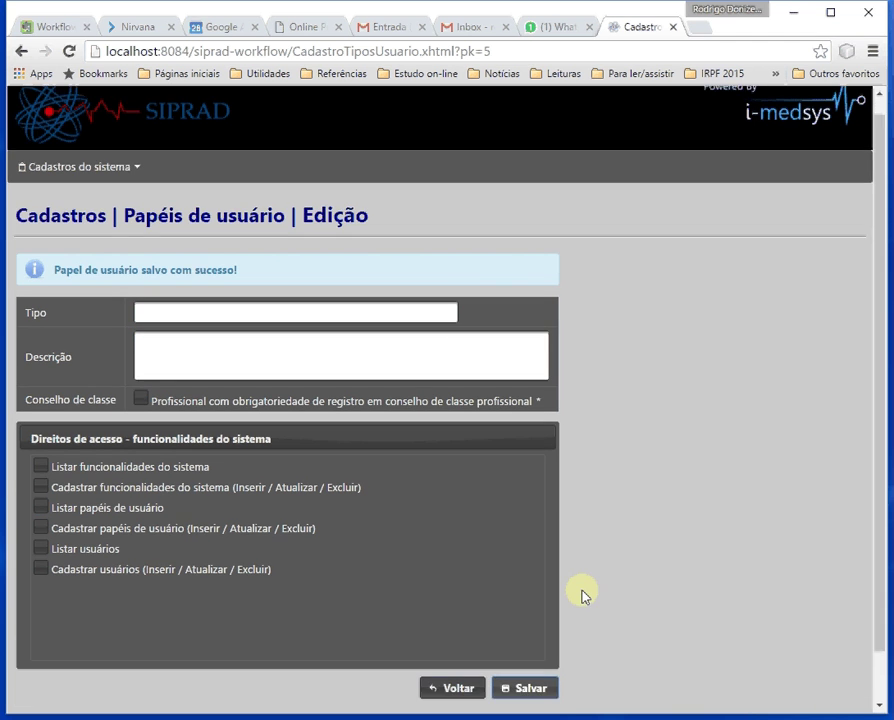
Back on the roles list, attempt to delete the MASTER role, which SIPRAD refuses.
{"action": "left_click", "coordinate": [455, 635]}
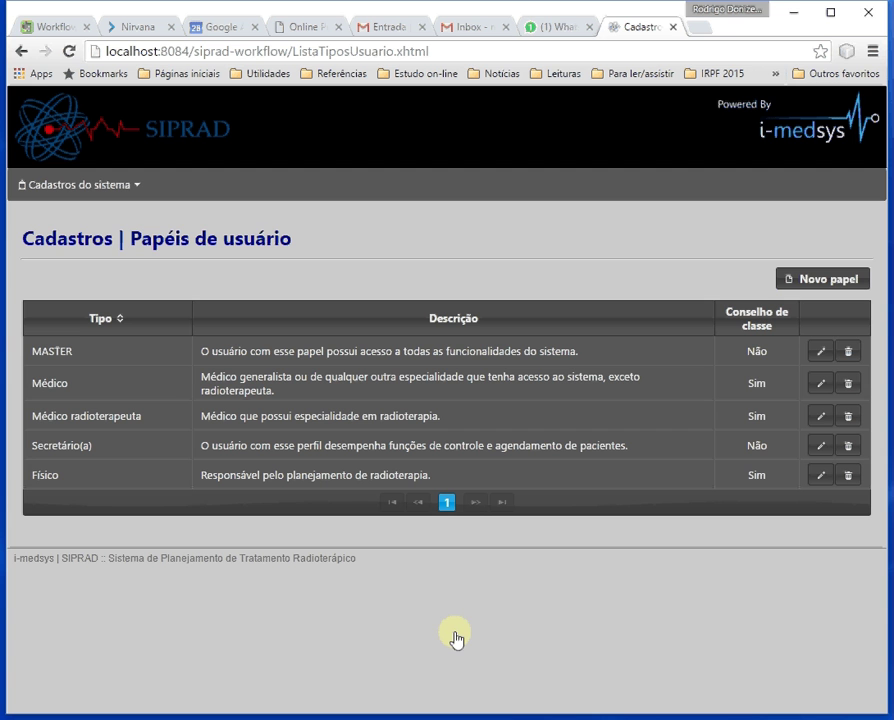
{"action": "left_click", "coordinate": [848, 355]}
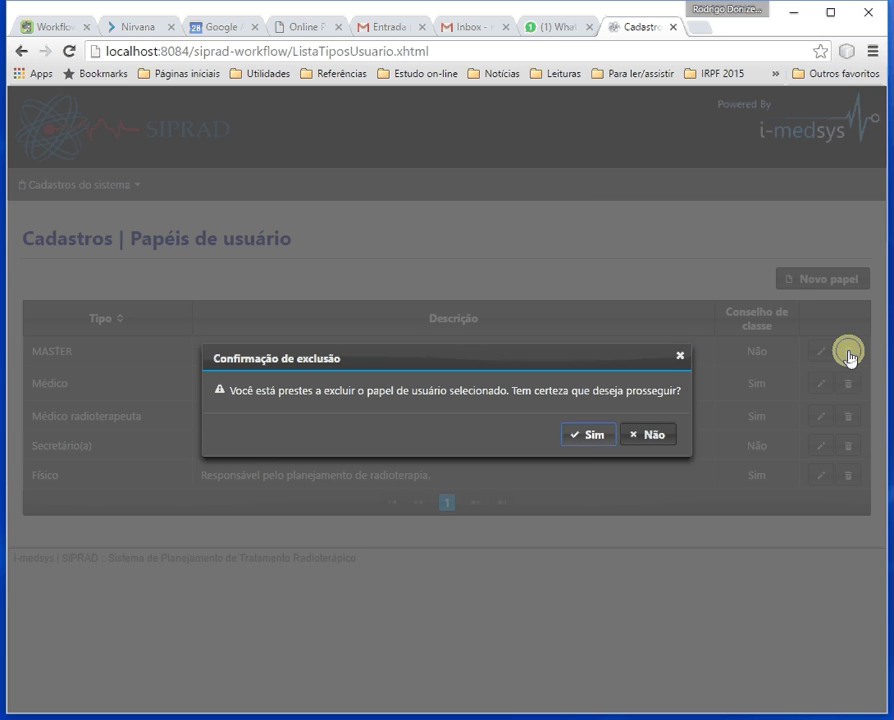
{"action": "left_click", "coordinate": [588, 436]}
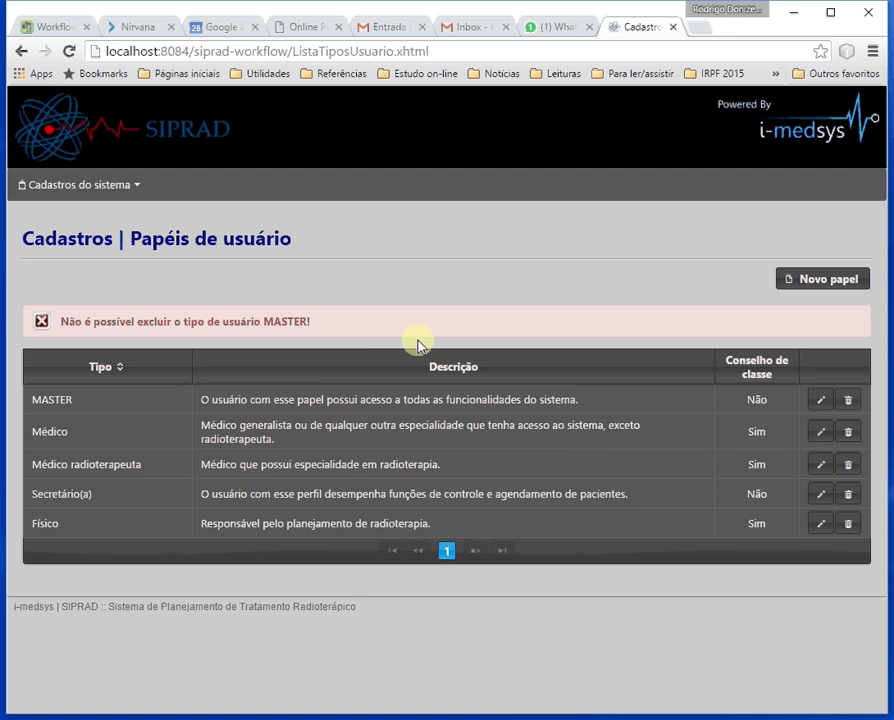
{"action": "left_click", "coordinate": [110, 192]}
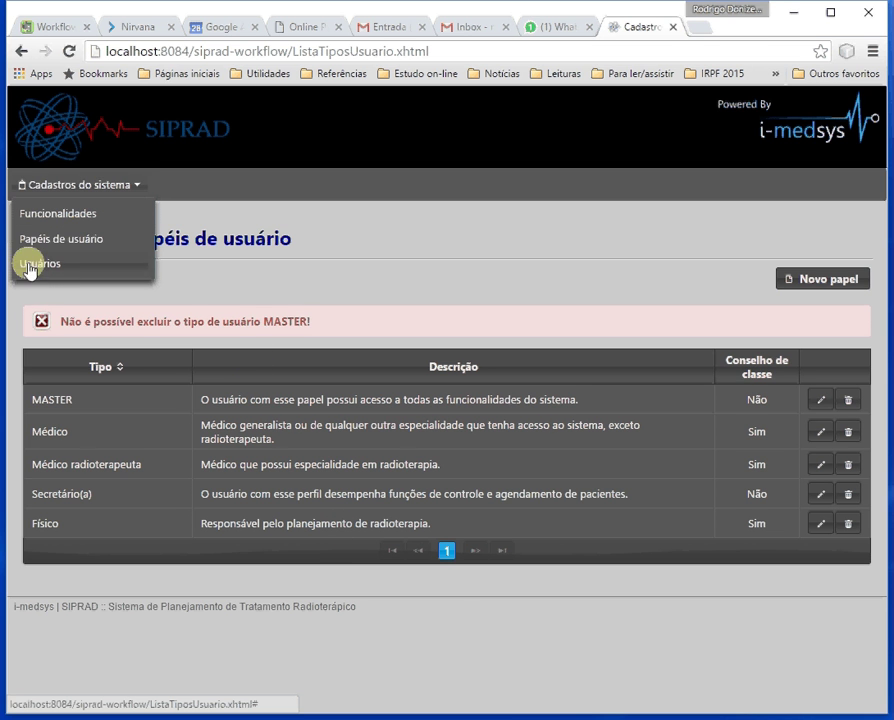
Go to the Usuários registry and begin a new user with Novo usuário.
{"action": "left_click", "coordinate": [40, 265]}
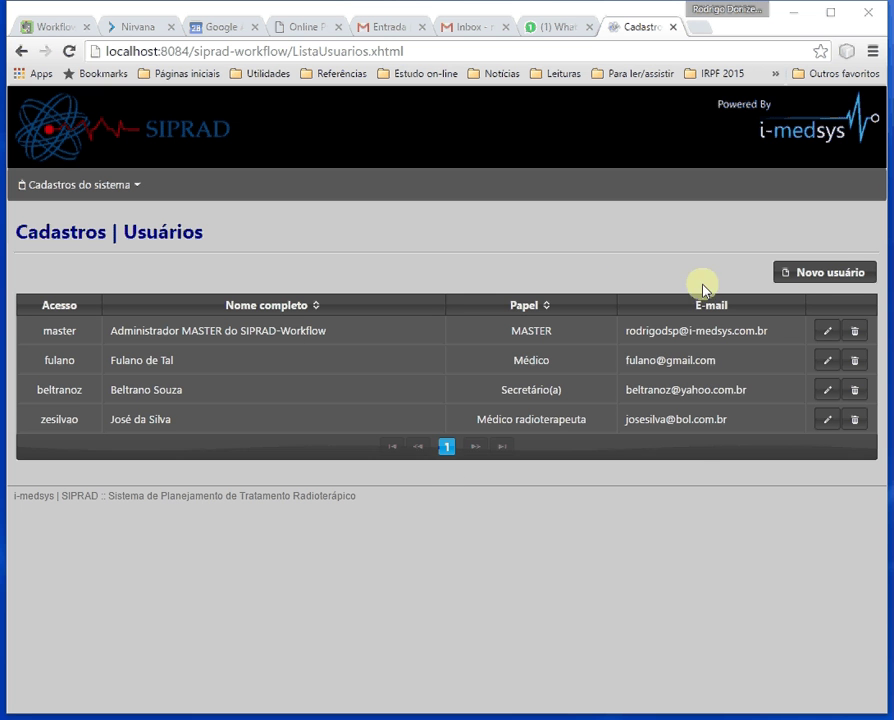
{"action": "left_click", "coordinate": [815, 274]}
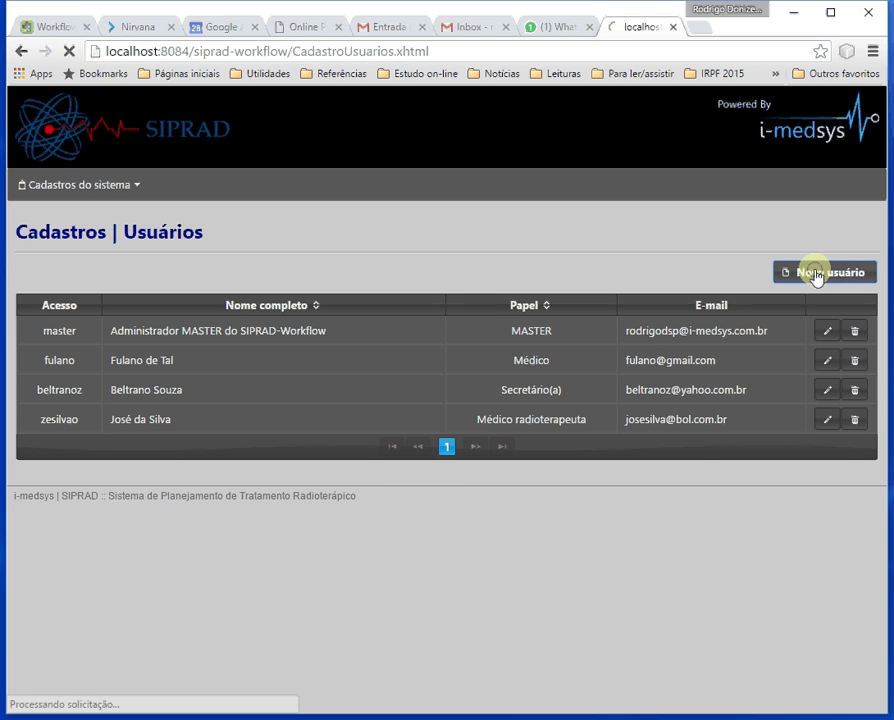
Enter the new user's full name and e-mail, and set the user type to Secretário(a).
{"action": "left_click", "coordinate": [268, 280]}
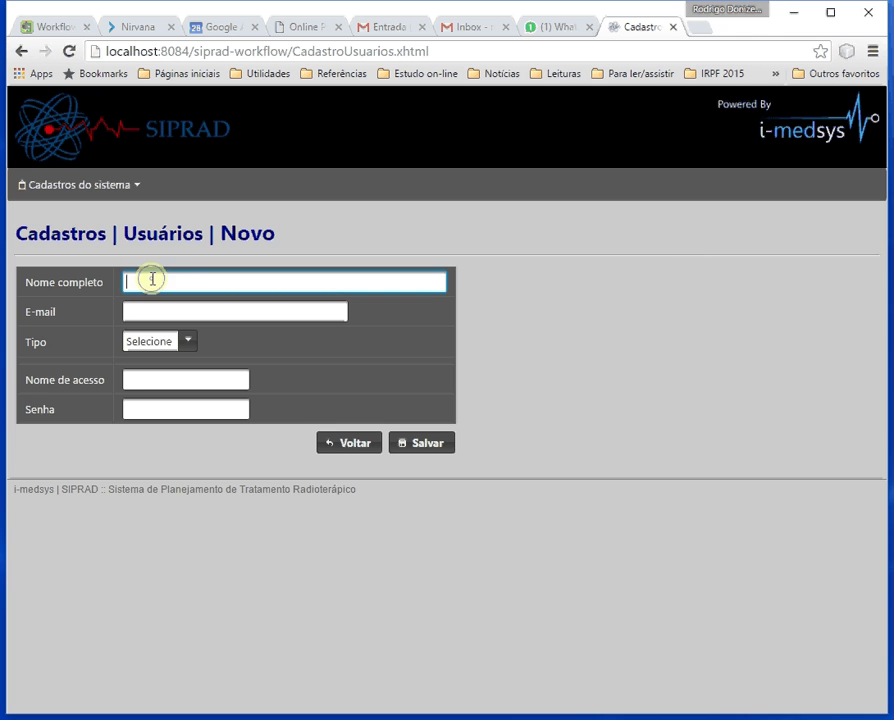
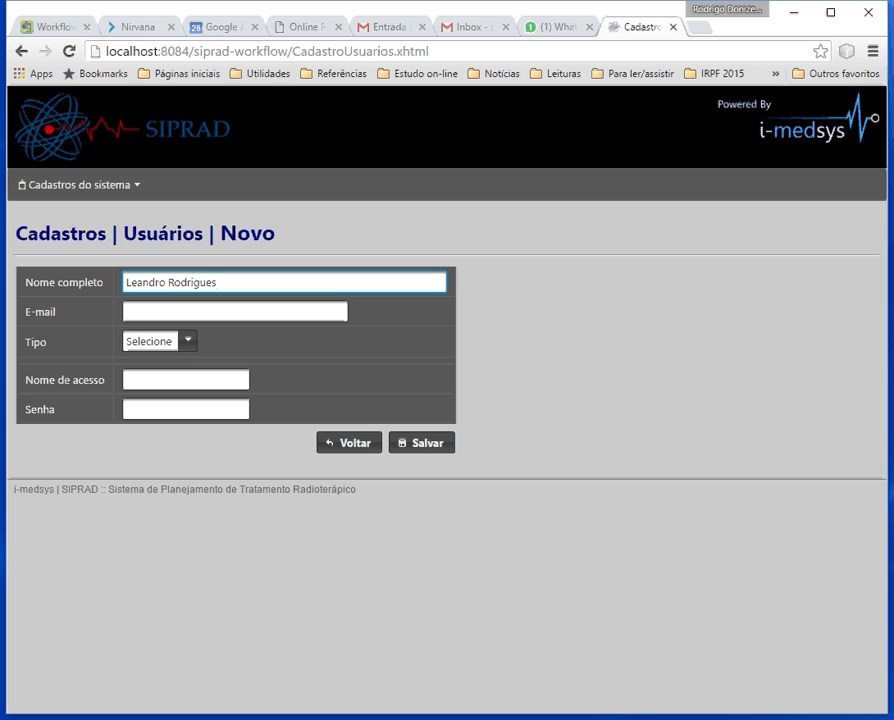
{"action": "key", "text": "Tab"}
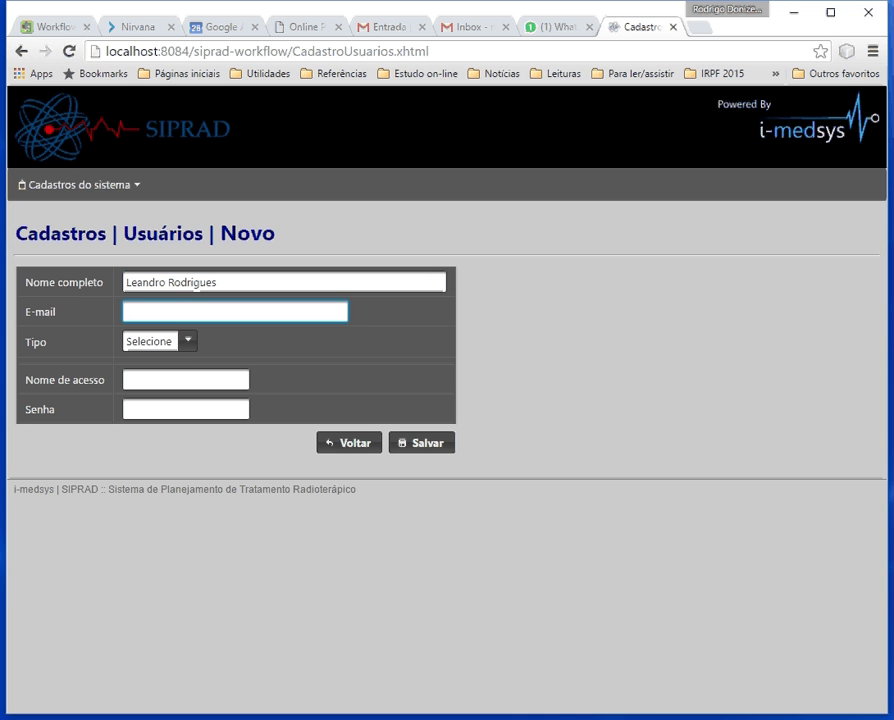
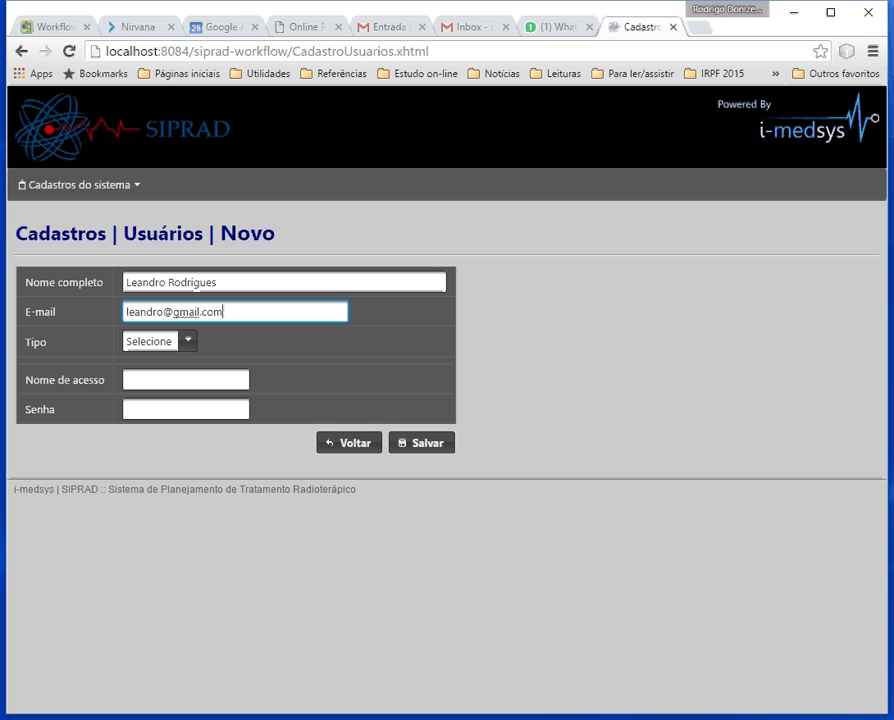
{"action": "key", "text": "Tab"}
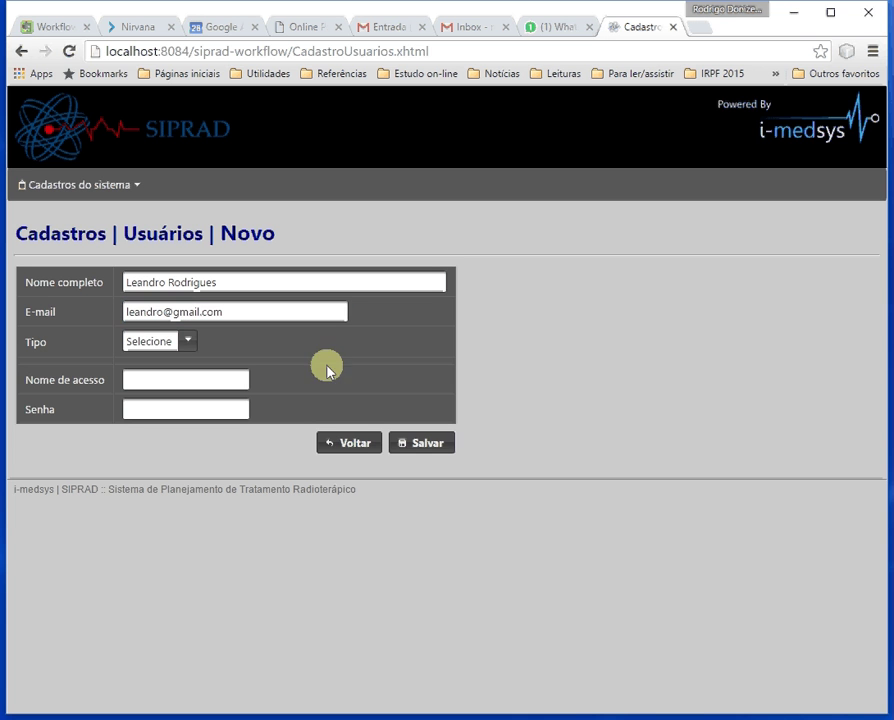
{"action": "left_click", "coordinate": [188, 344]}
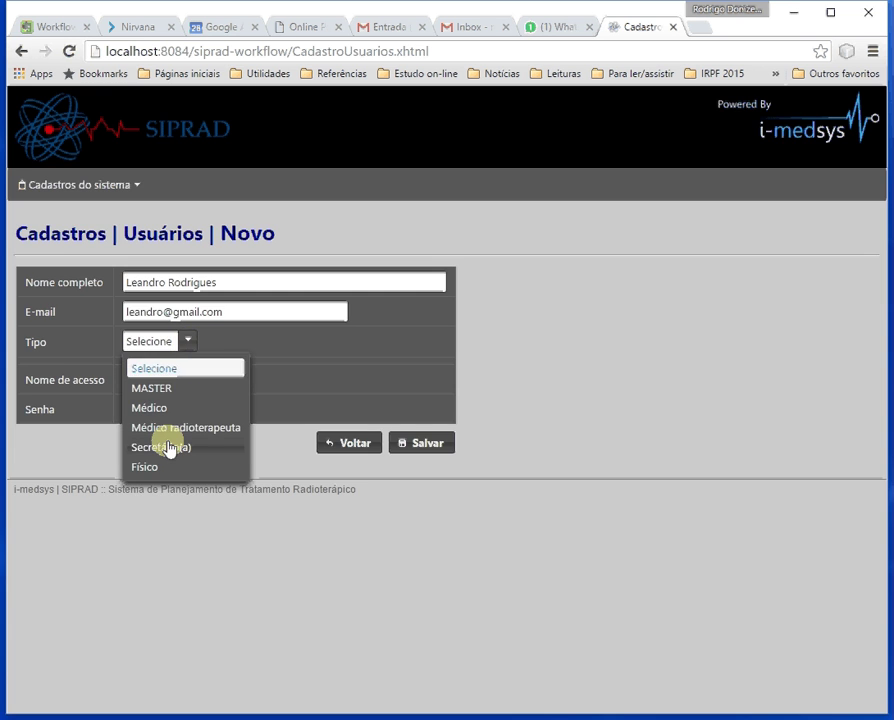
{"action": "left_click", "coordinate": [170, 445]}
Fill in the user's access name and an account password, then save the new user.
{"action": "left_click", "coordinate": [154, 380]}
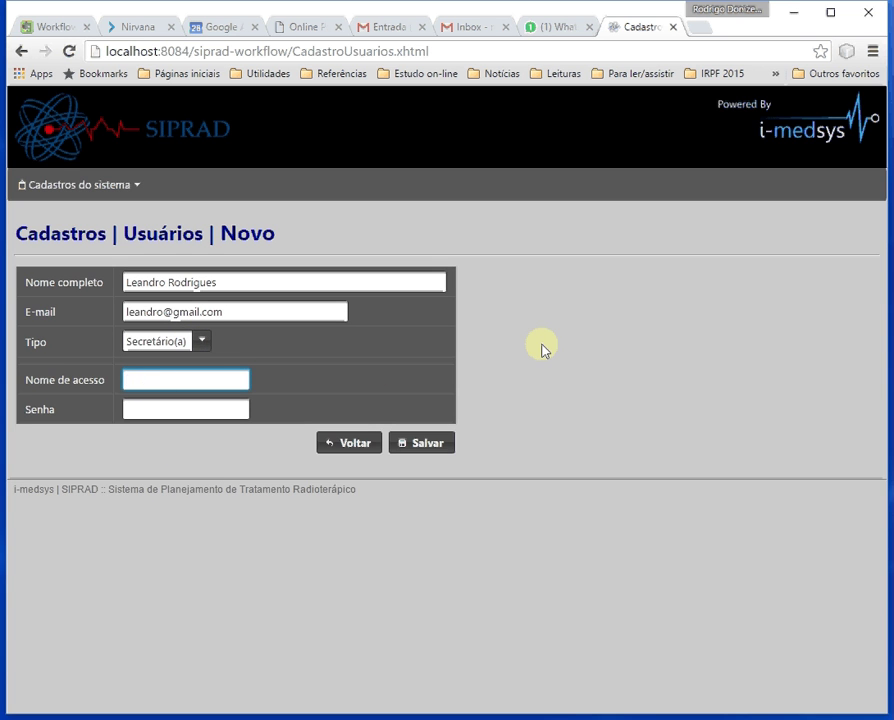
{"action": "key", "text": "Tab"}
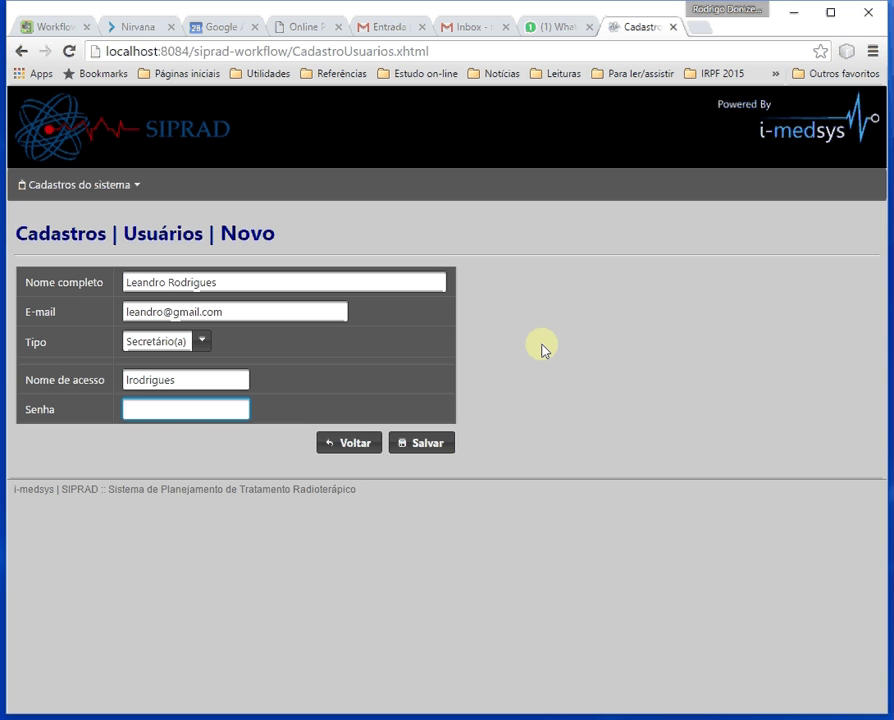
{"action": "type", "text": "123456"}
{"action": "left_click", "coordinate": [426, 448]}
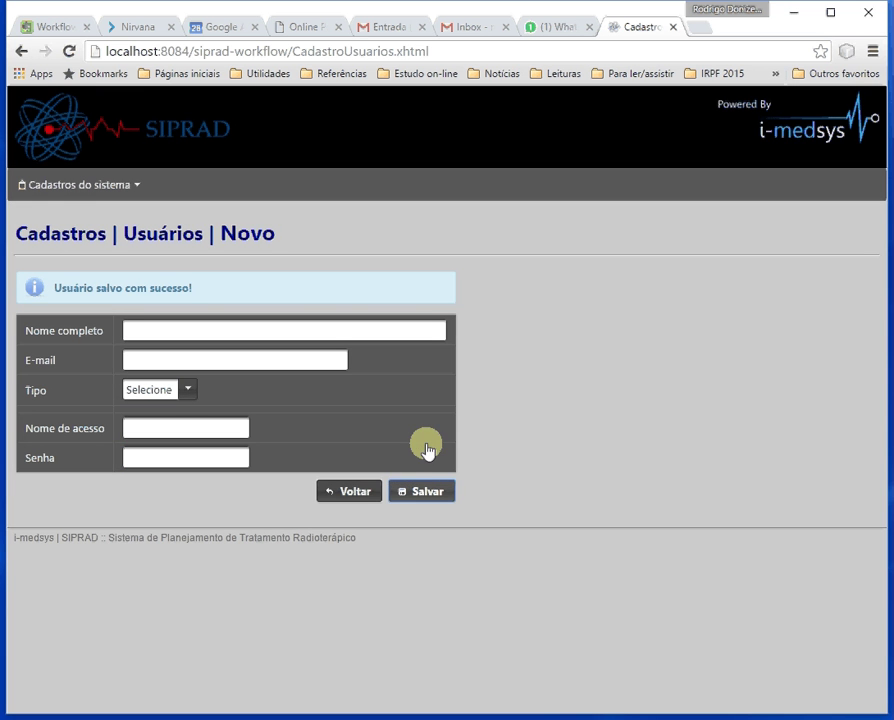
Return to the user list and open the newly added Secretário(a) user's record for editing.
{"action": "left_click", "coordinate": [352, 492]}
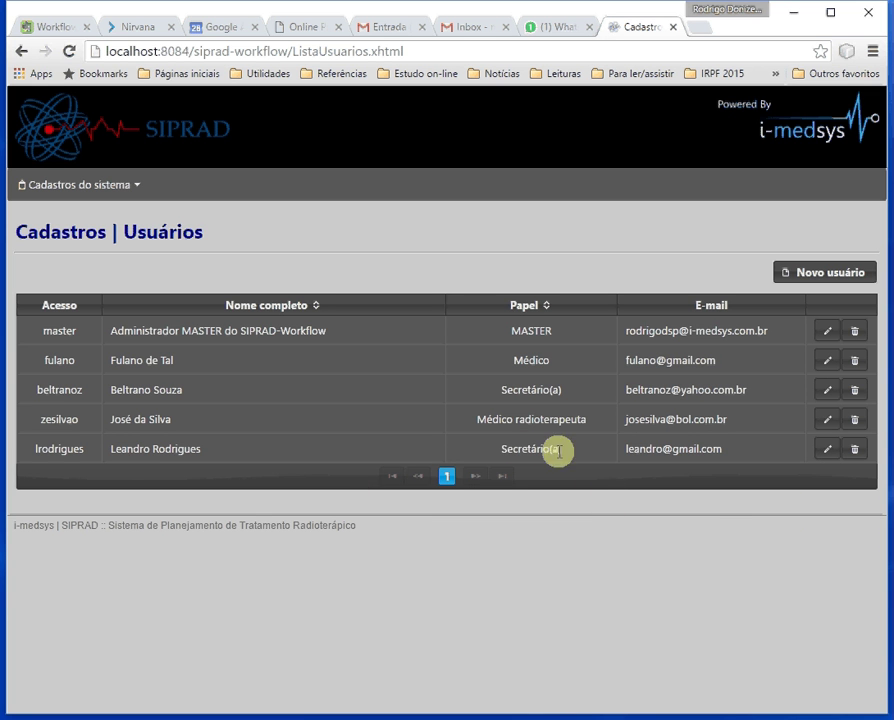
{"action": "left_click_drag", "start_coordinate": [503, 448], "coordinate": [561, 446]}
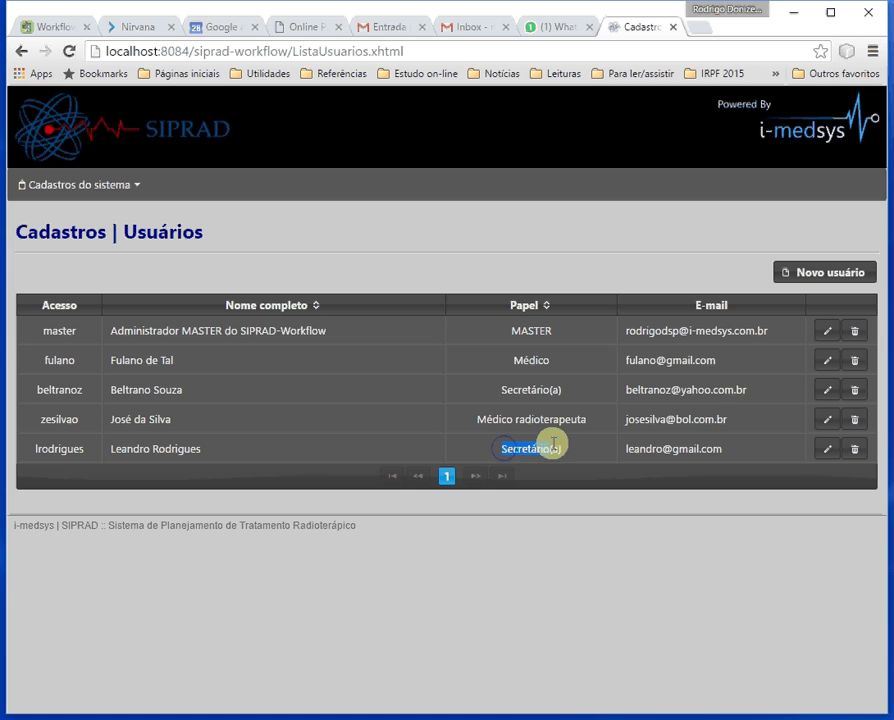
{"action": "left_click", "coordinate": [821, 450]}
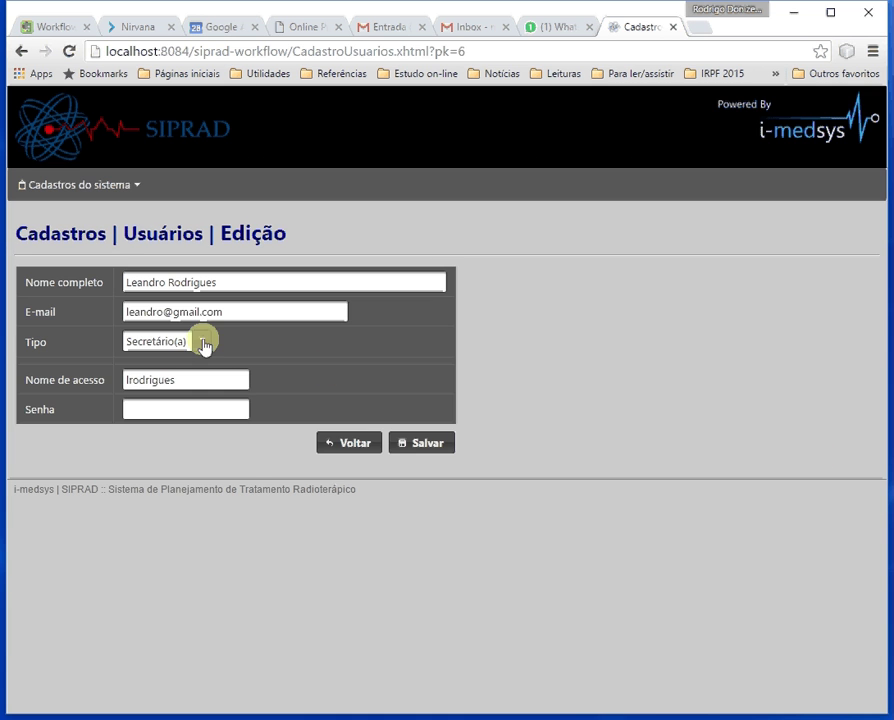
Change the user's type to Físico, enter a council registration number and password, and save.
{"action": "left_click", "coordinate": [199, 345]}
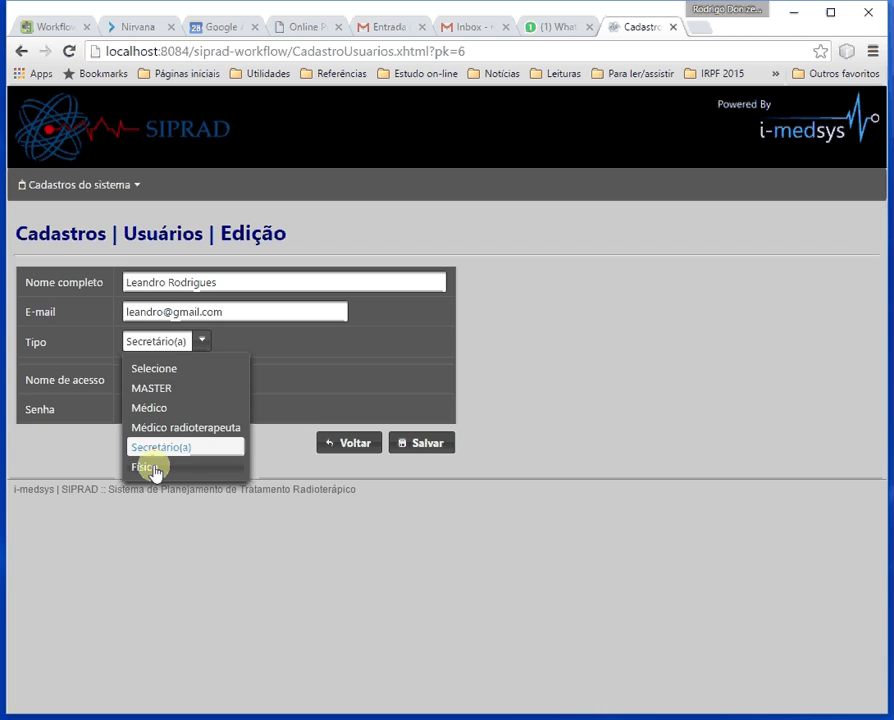
{"action": "left_click", "coordinate": [153, 468]}
{"action": "left_click", "coordinate": [171, 374]}
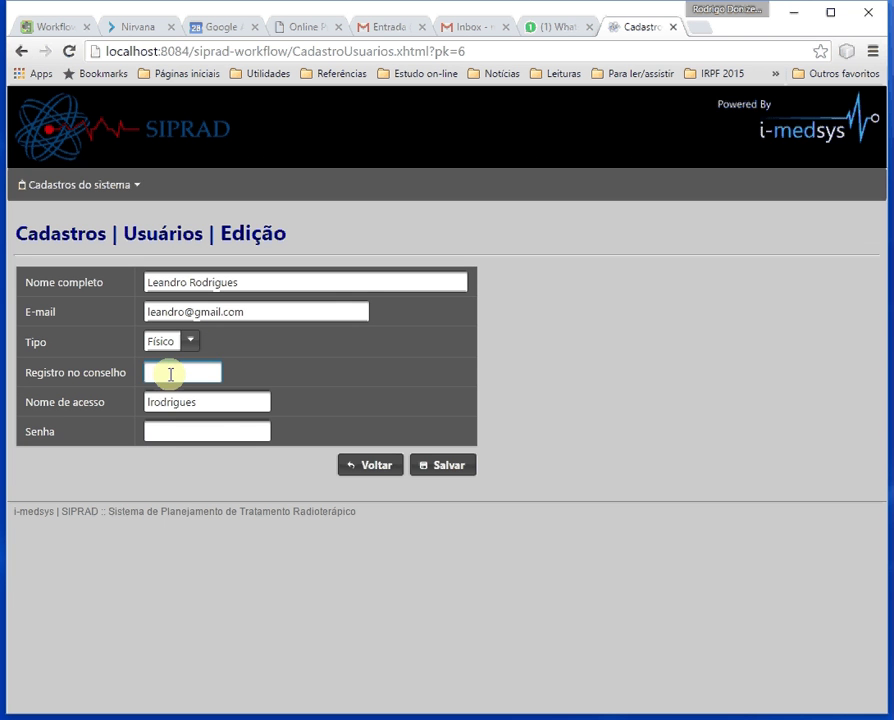
{"action": "type", "text": "1"}
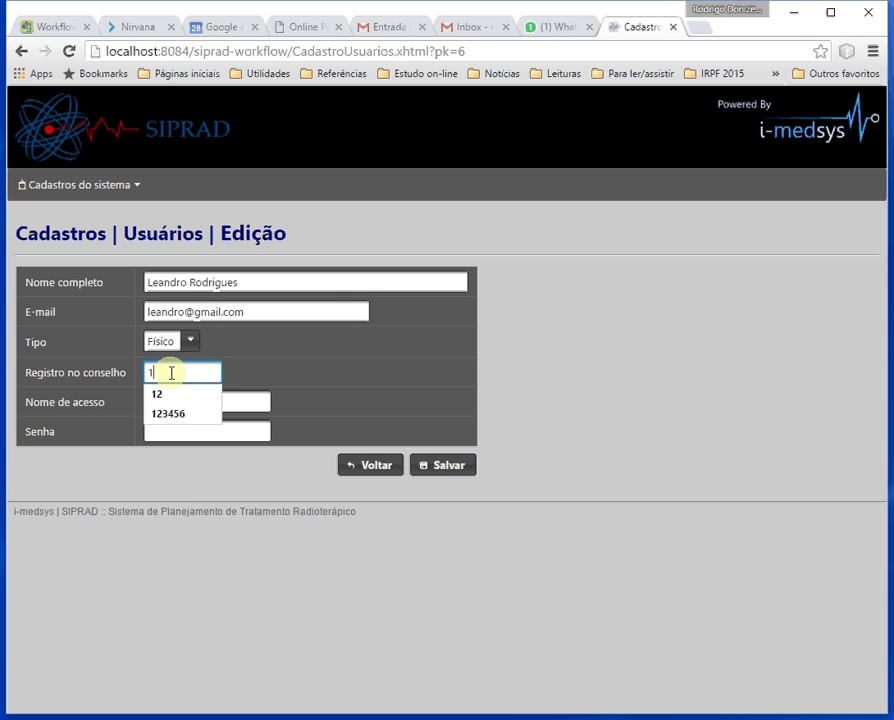
{"action": "type", "text": "23456"}
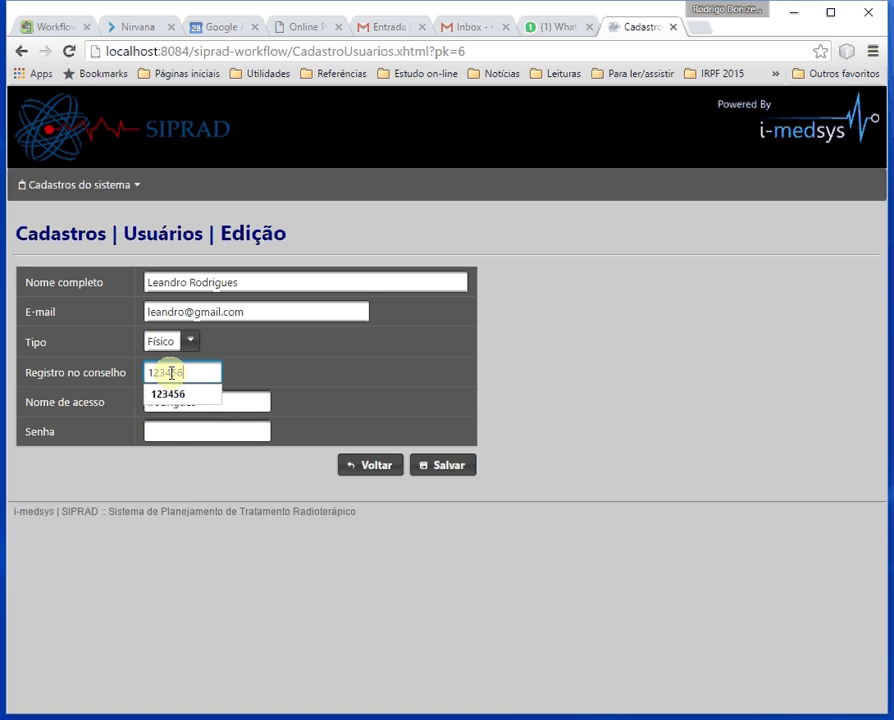
{"action": "left_click", "coordinate": [368, 361]}
{"action": "left_click", "coordinate": [170, 431]}
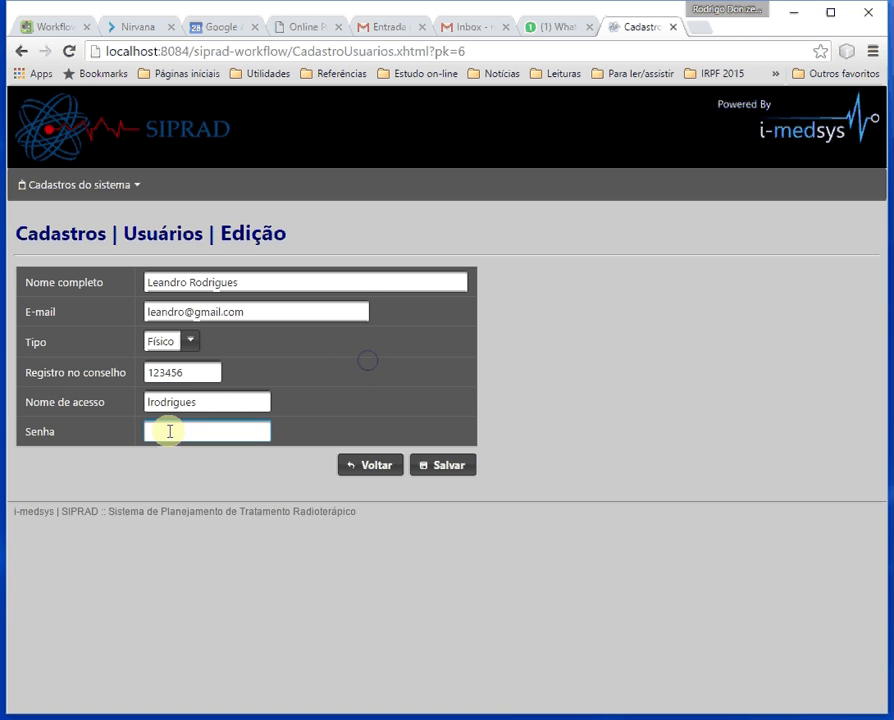
{"action": "type", "text": "123456"}
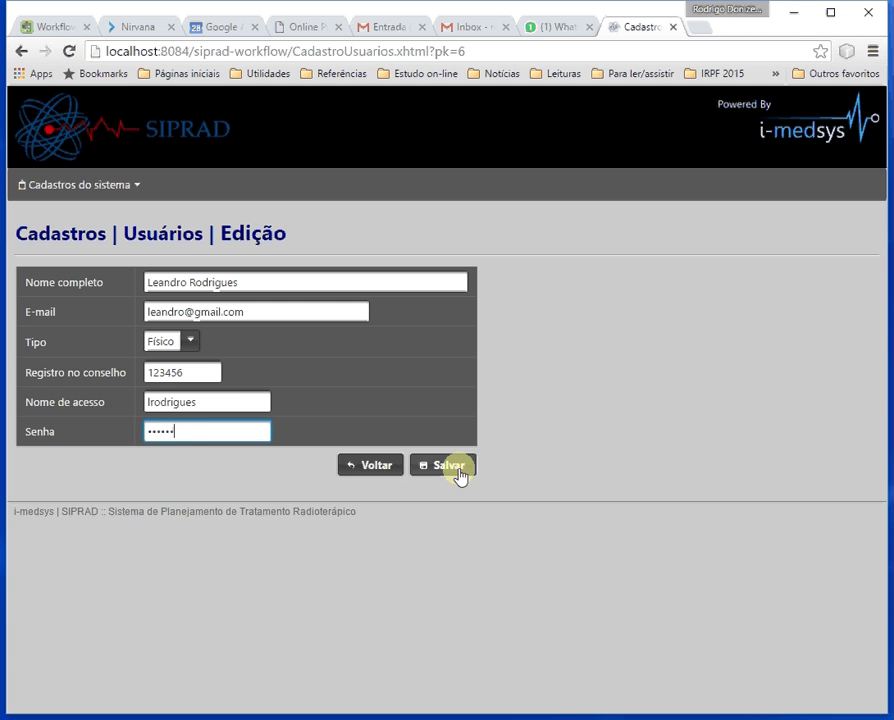
{"action": "left_click", "coordinate": [459, 474]}
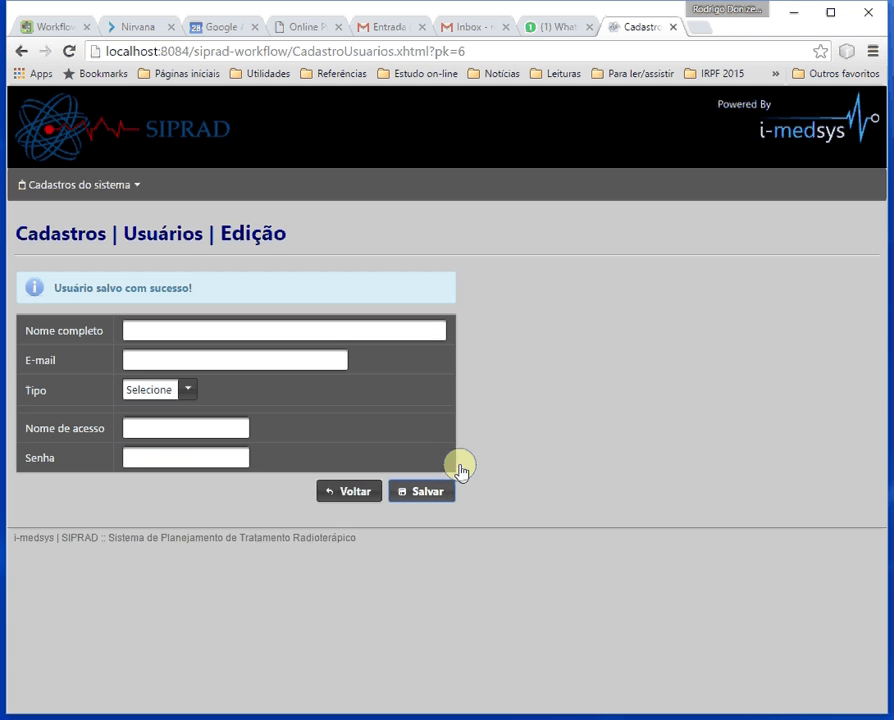
In the user list, attempt deleting the master administrator (refused), then delete the Físico user.
{"action": "left_click", "coordinate": [350, 492]}
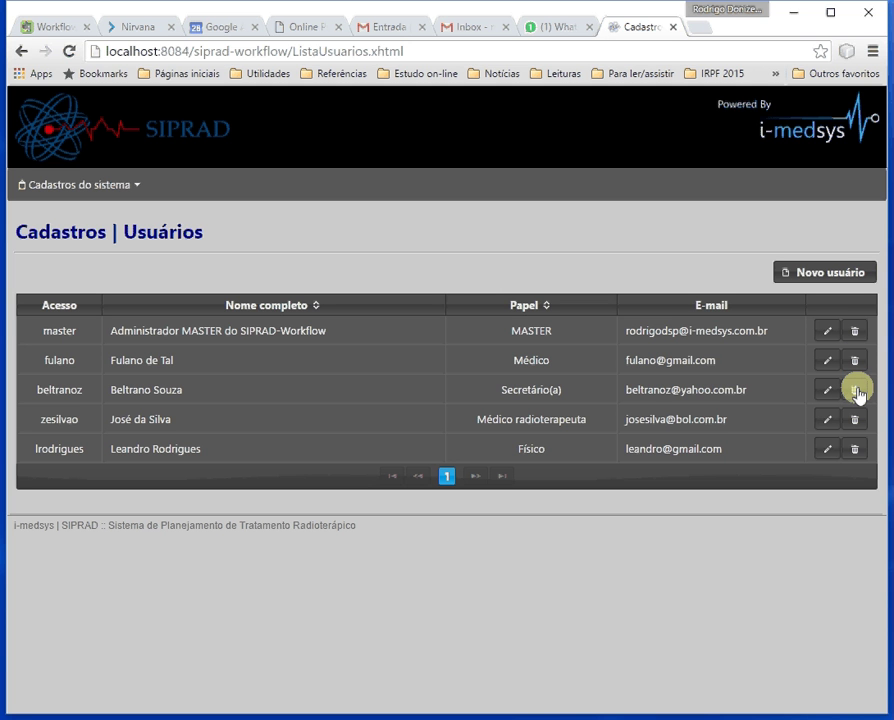
{"action": "left_click", "coordinate": [856, 332]}
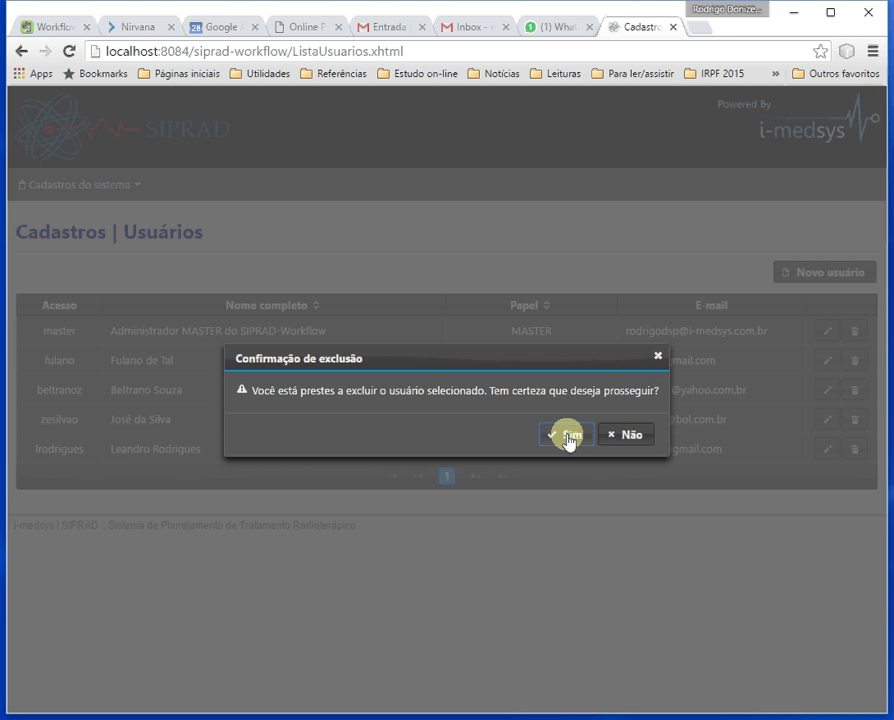
{"action": "left_click", "coordinate": [568, 437]}
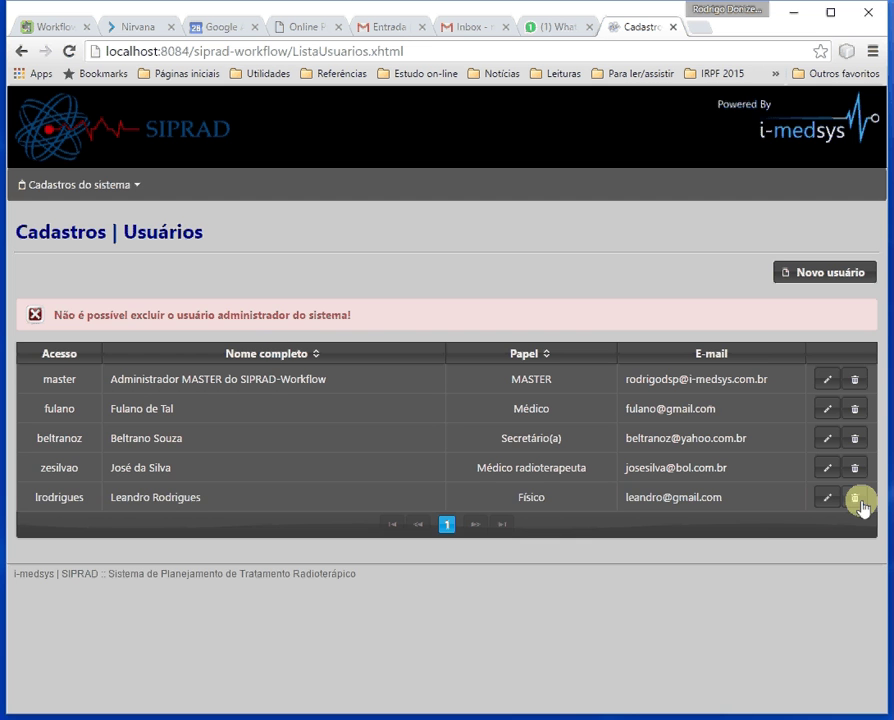
{"action": "left_click", "coordinate": [858, 499]}
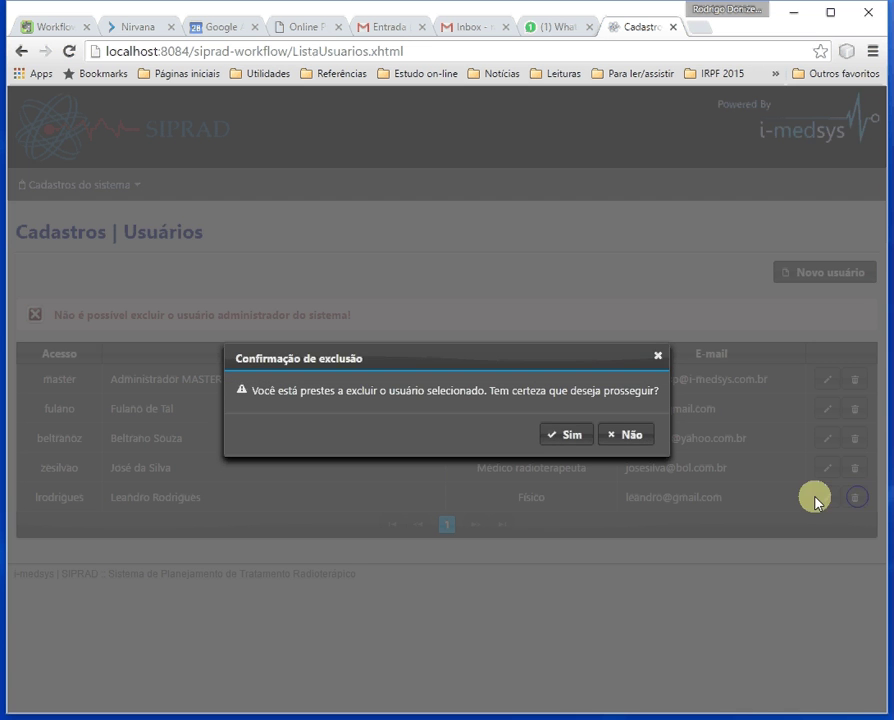
{"action": "left_click", "coordinate": [567, 437]}
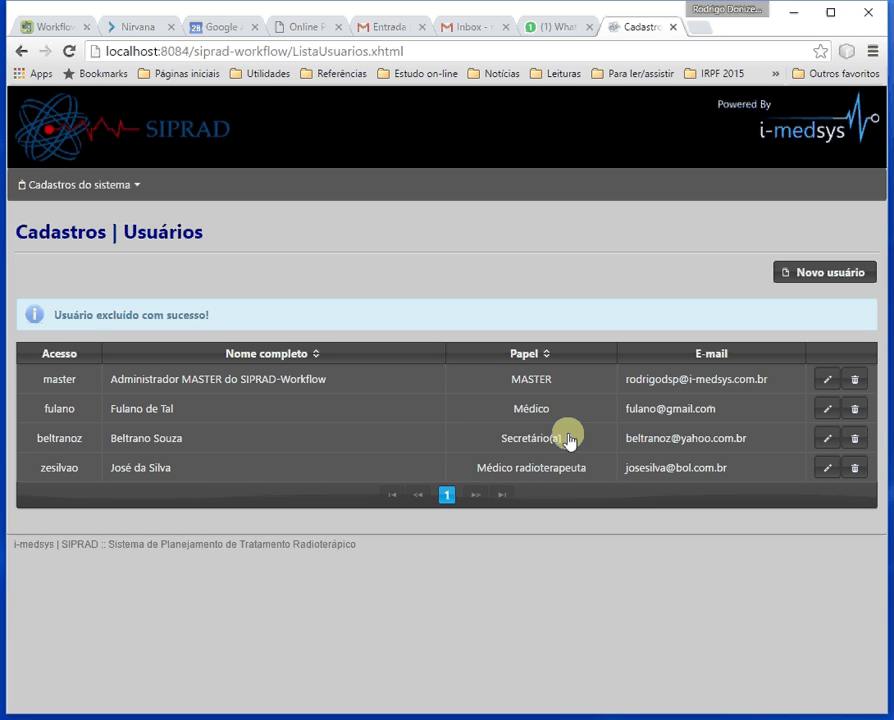